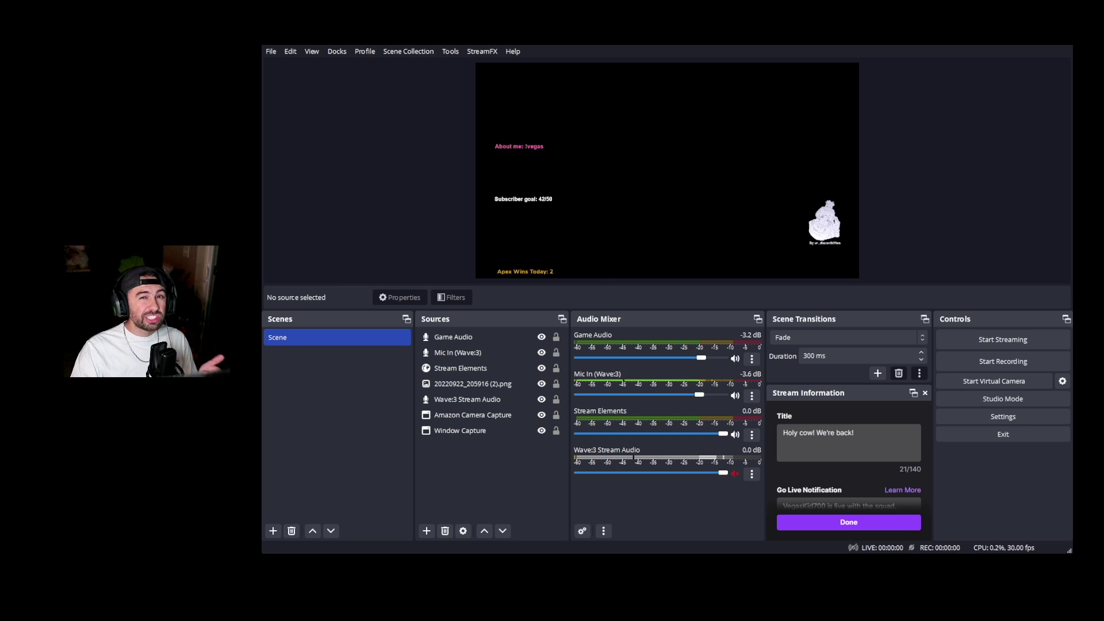
# Bring up a browser window and load the obs-multi-rtmp GitHub releases page
pyautogui.hotkey('alt', 'Tab')
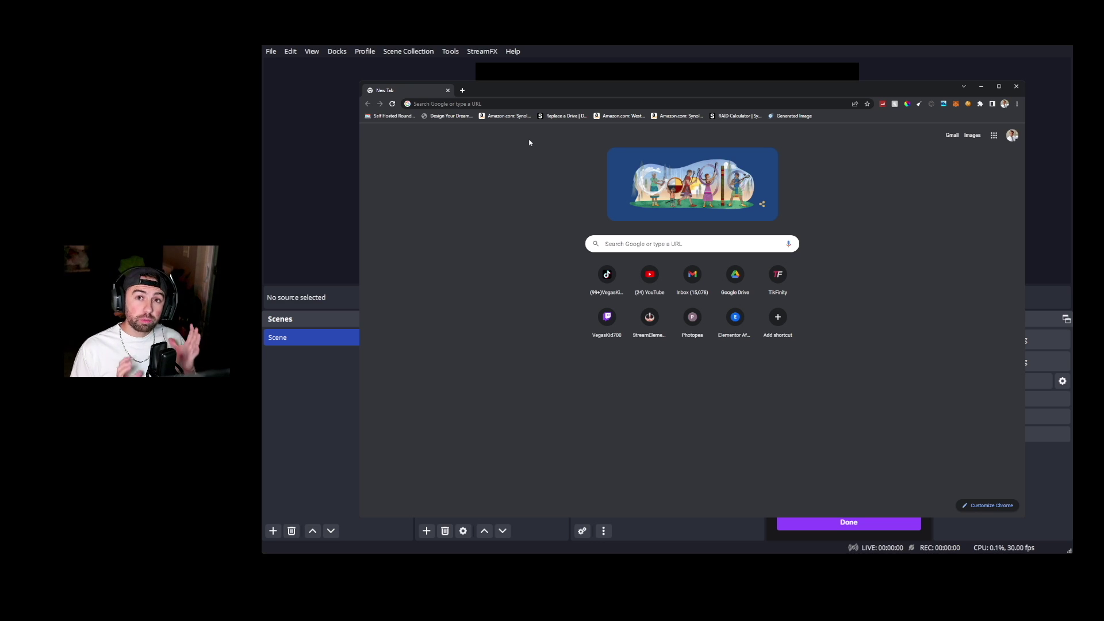
pyautogui.click(518, 104)
pyautogui.write('https://github.com/sorayuki/obs-multi-rtmp/releases/')
pyautogui.press('Return')
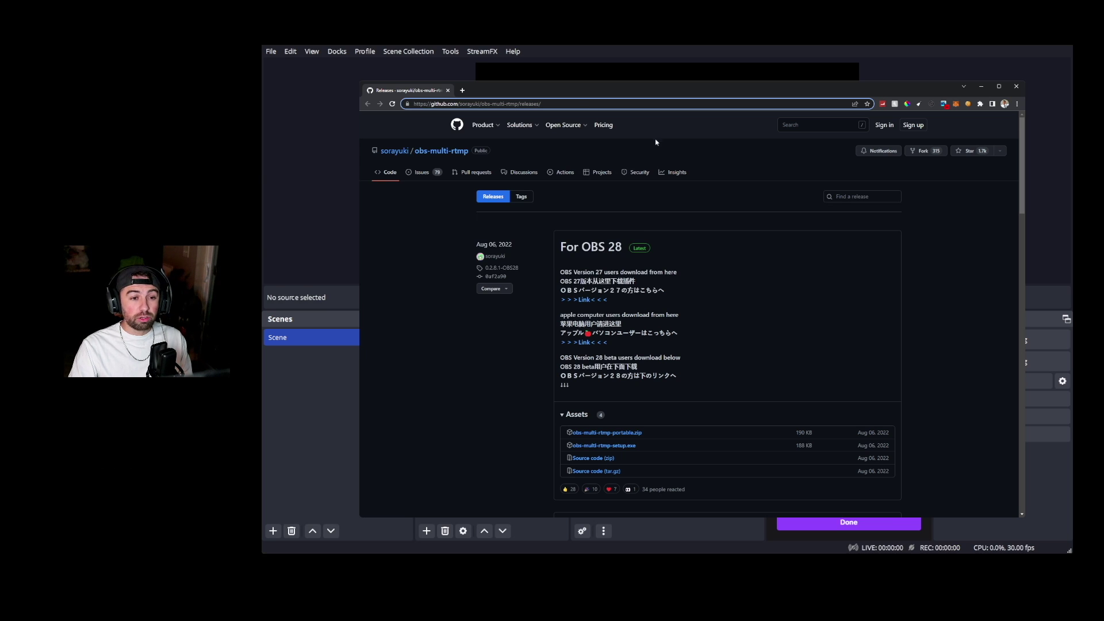
# Download obs-multi-rtmp-setup.exe from the For OBS 28 release assets and launch it
pyautogui.scroll(-2, 667, 155)
pyautogui.scroll(1, 675, 172)
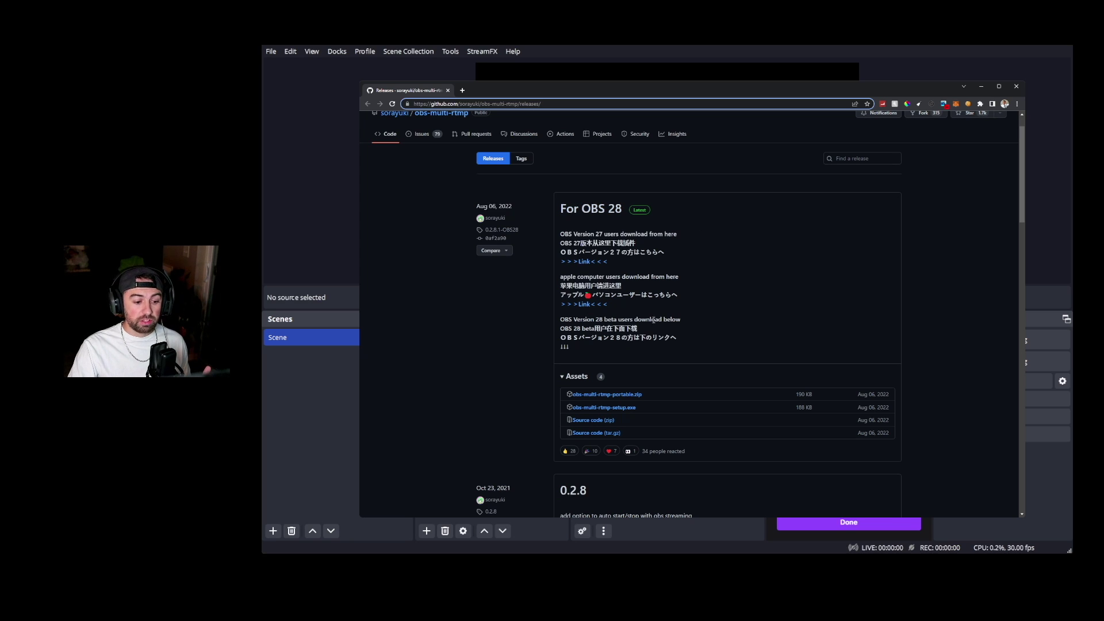
pyautogui.scroll(-3, 653, 319)
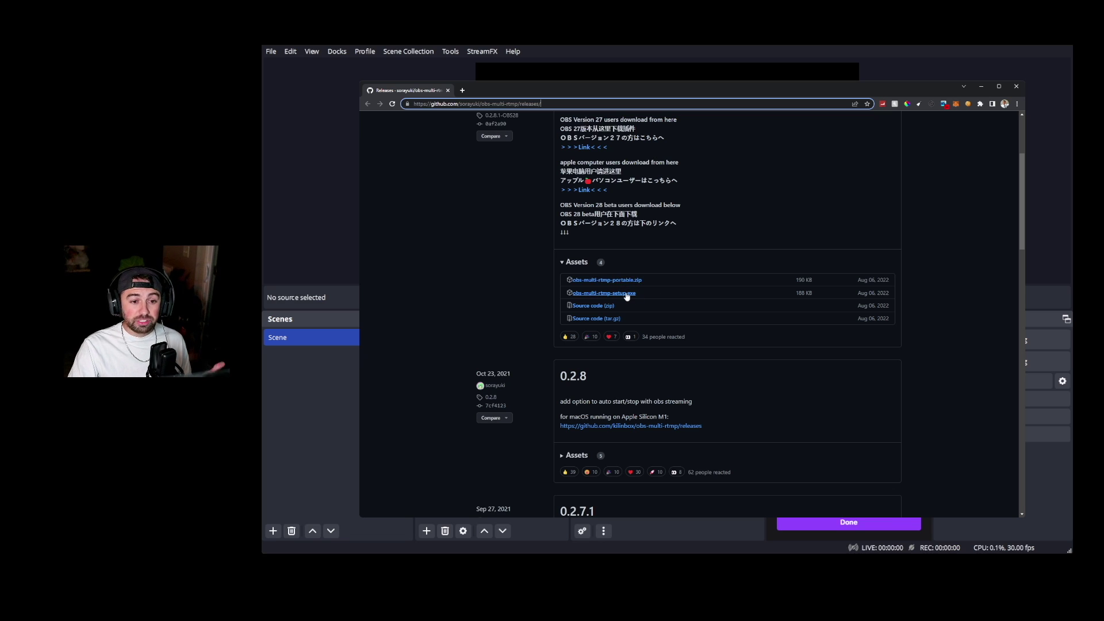
pyautogui.click(627, 294)
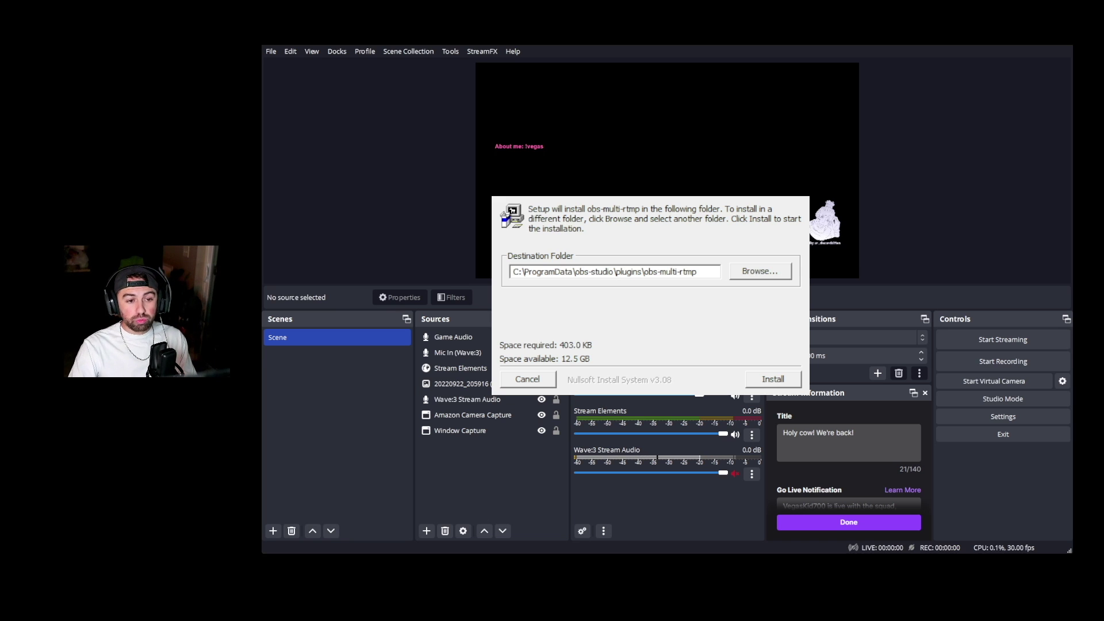
# Install the plugin into C:\ProgramData\obs-studio\plugins\obs-multi-rtmp and close the finished installer
pyautogui.doubleClick(642, 274)
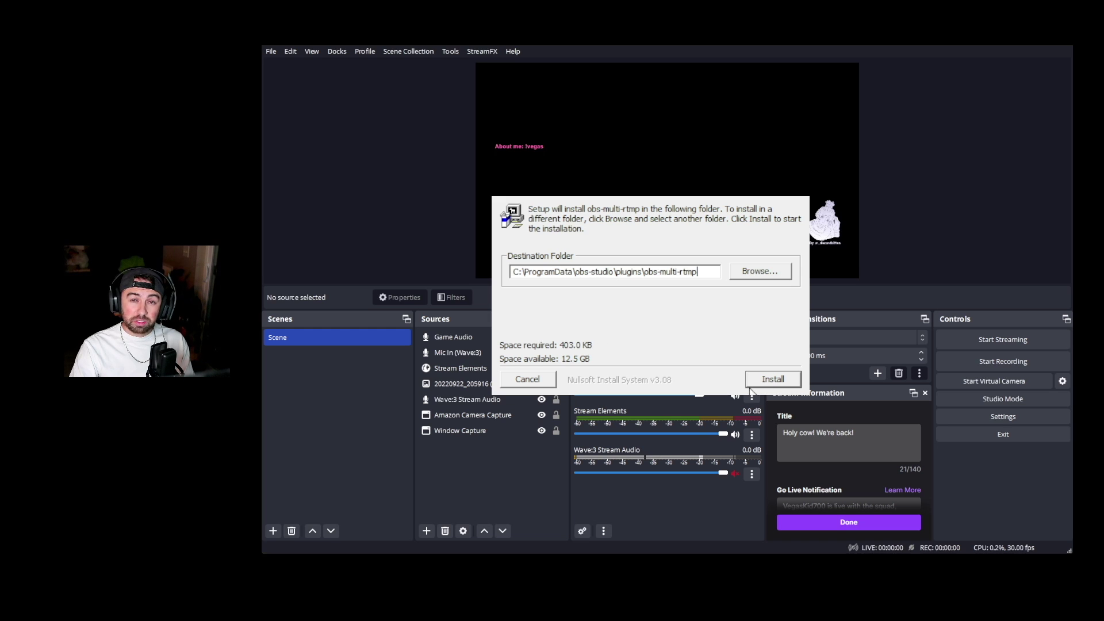
pyautogui.click(777, 380)
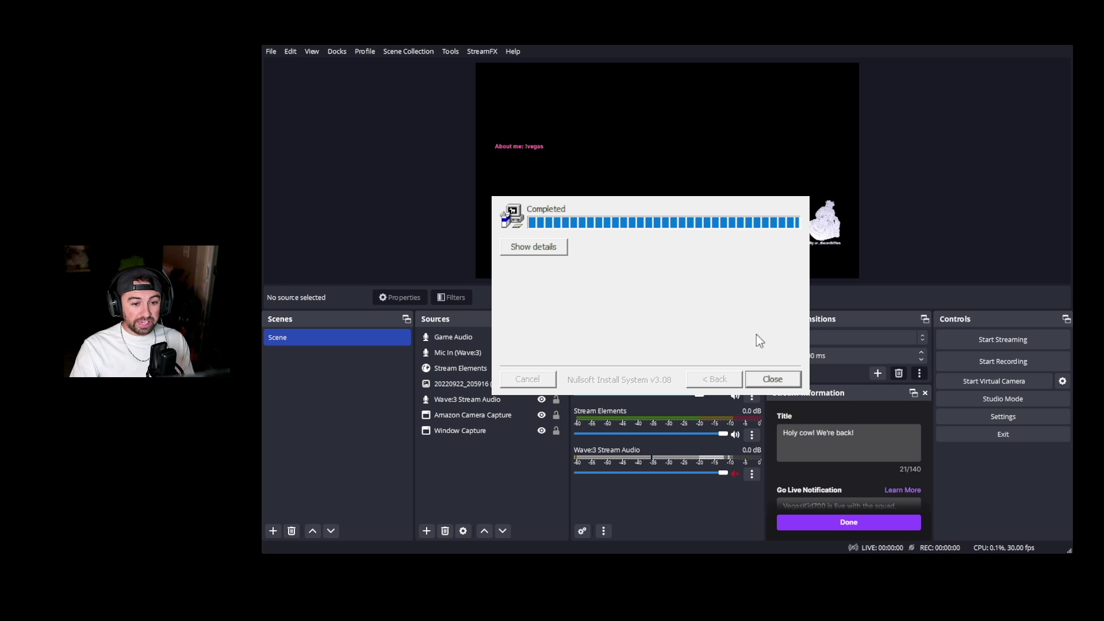
pyautogui.click(772, 379)
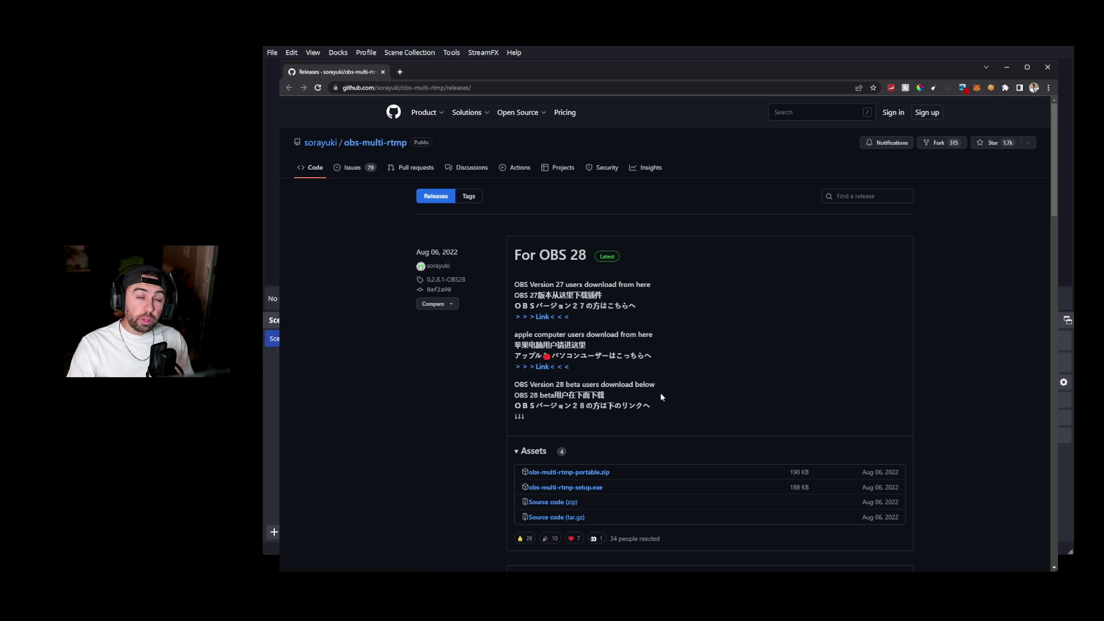
pyautogui.scroll(-2, 661, 397)
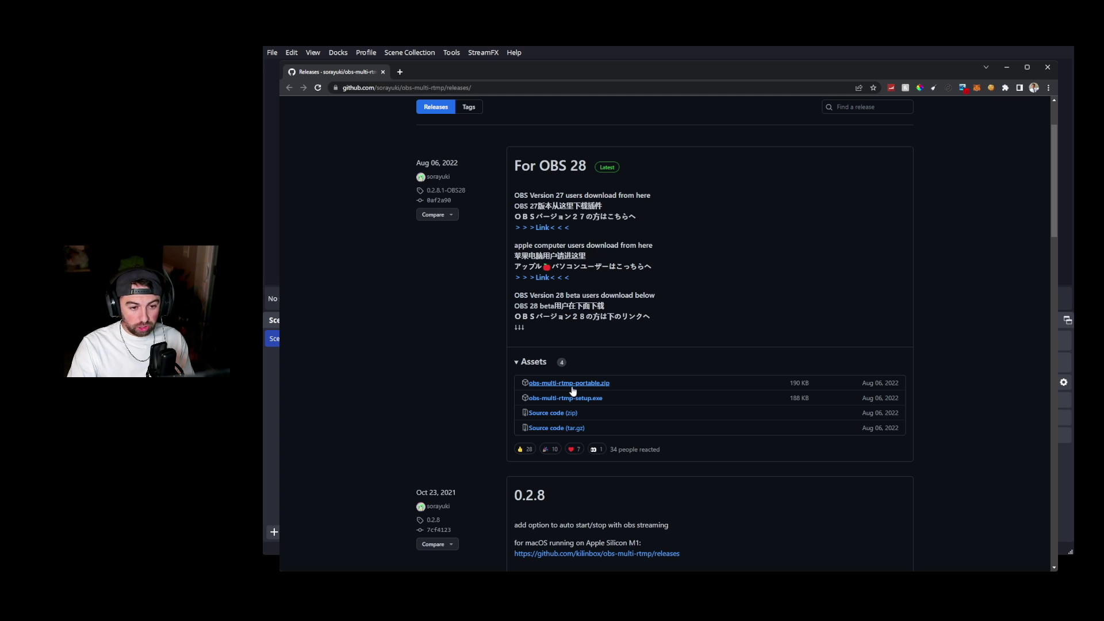
# Download obs-multi-rtmp-portable.zip and open it to reach obs-multi-rtmp.dll in obs-plugins\64bit
pyautogui.click(577, 384)
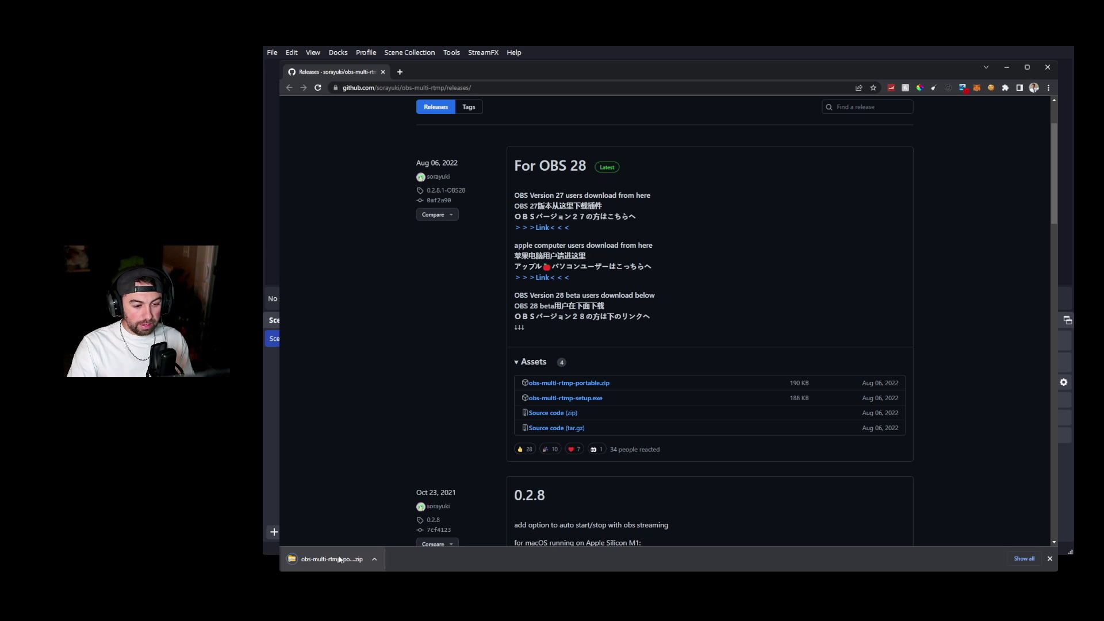
pyautogui.click(338, 559)
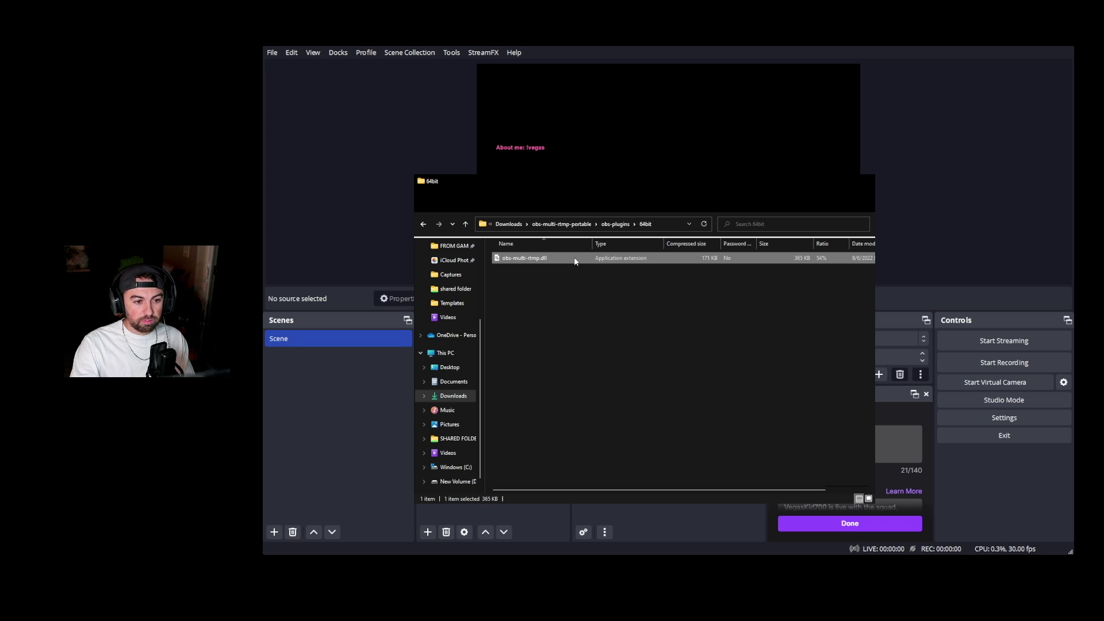
# Paste obs-multi-rtmp.dll into D:\OBS Portable\obs-plugins\64bit and close the folder window
pyautogui.hotkey('alt', 'Tab')
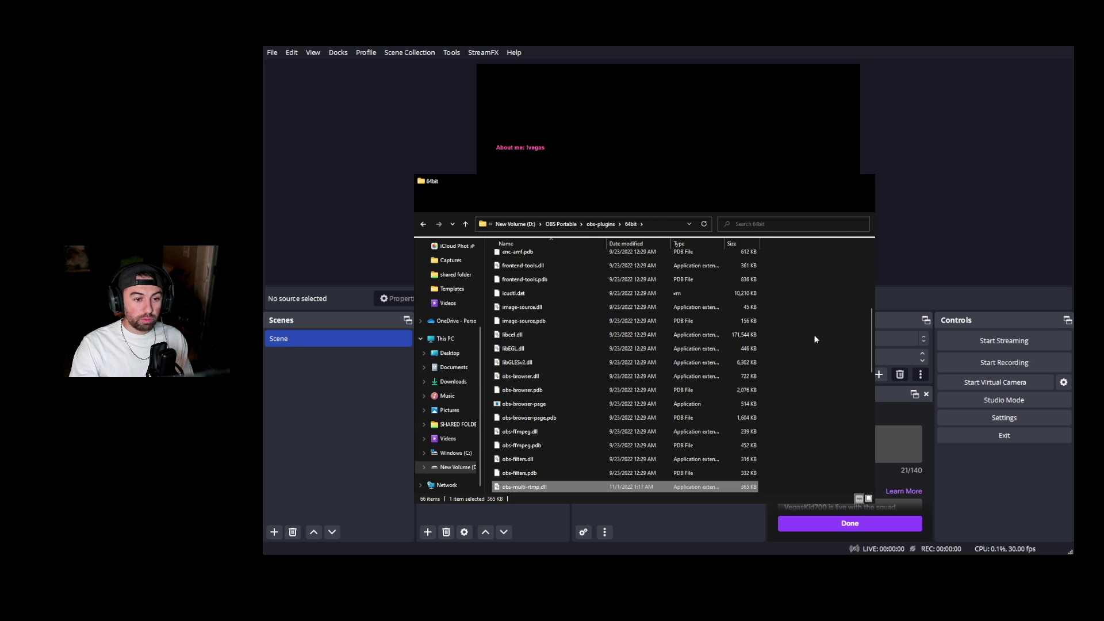
pyautogui.click(863, 185)
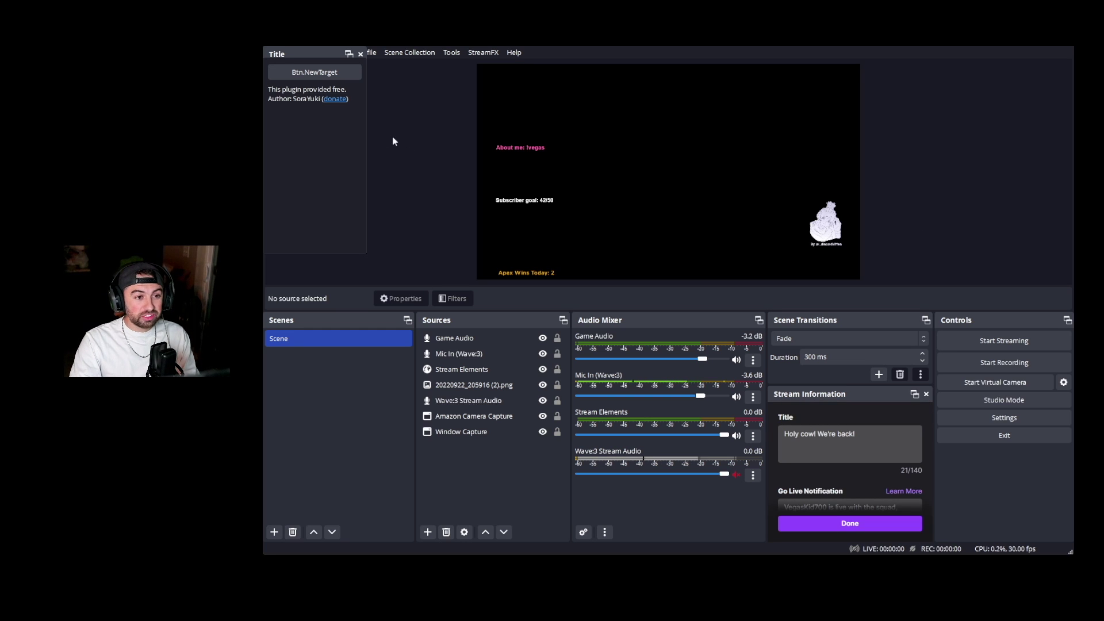
# Relaunch OBS Studio so the floating obs-multi-rtmp dock with Btn.NewTarget appears
pyautogui.click(315, 72)
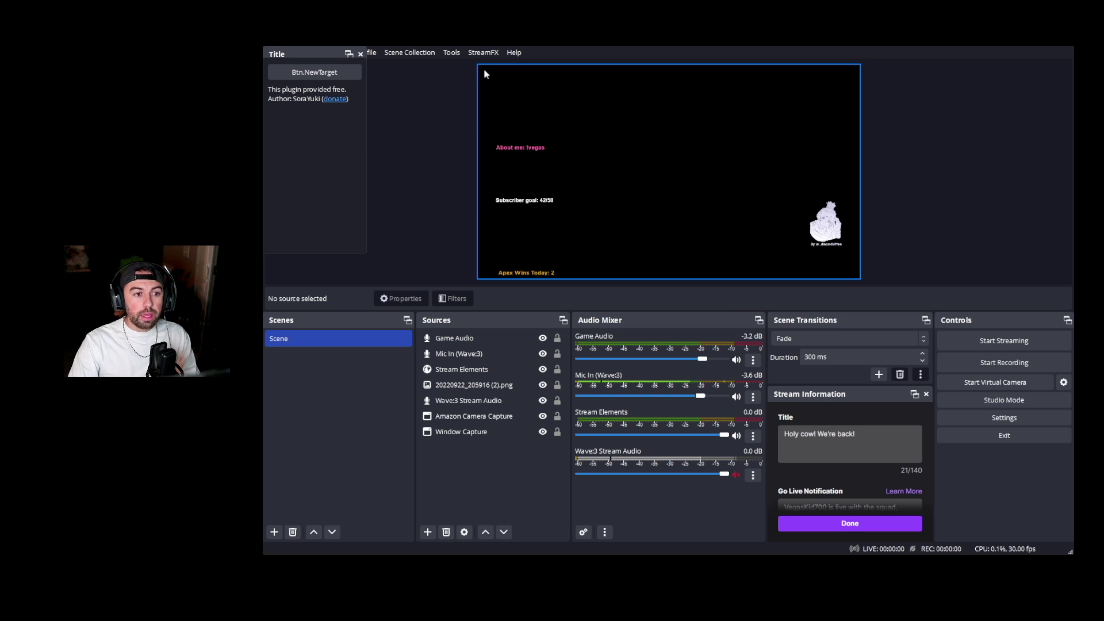
pyautogui.click(361, 53)
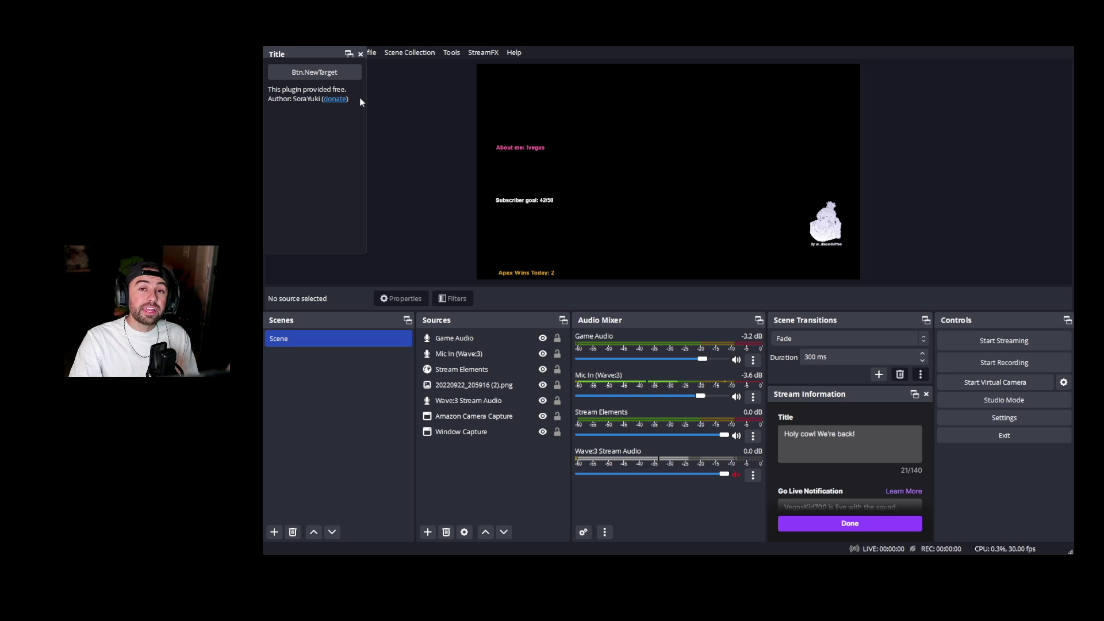
# Dock the multistream panel on the left, resize it beside the preview, and open Settings
pyautogui.doubleClick(300, 54)
pyautogui.moveTo(474, 119); pyautogui.dragTo(419, 129)
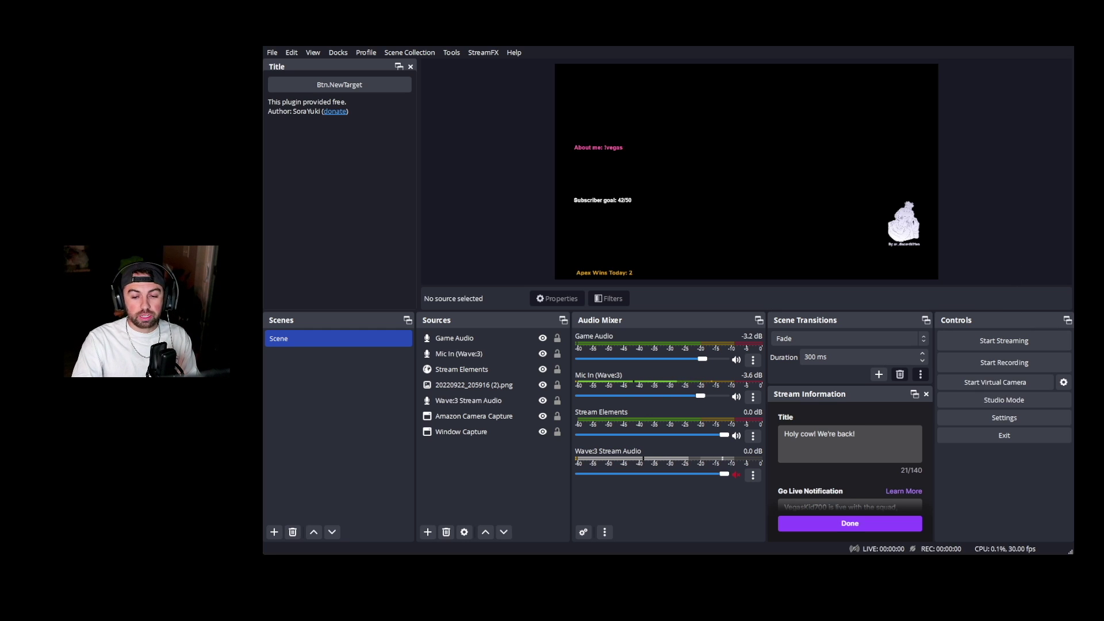
pyautogui.click(1006, 420)
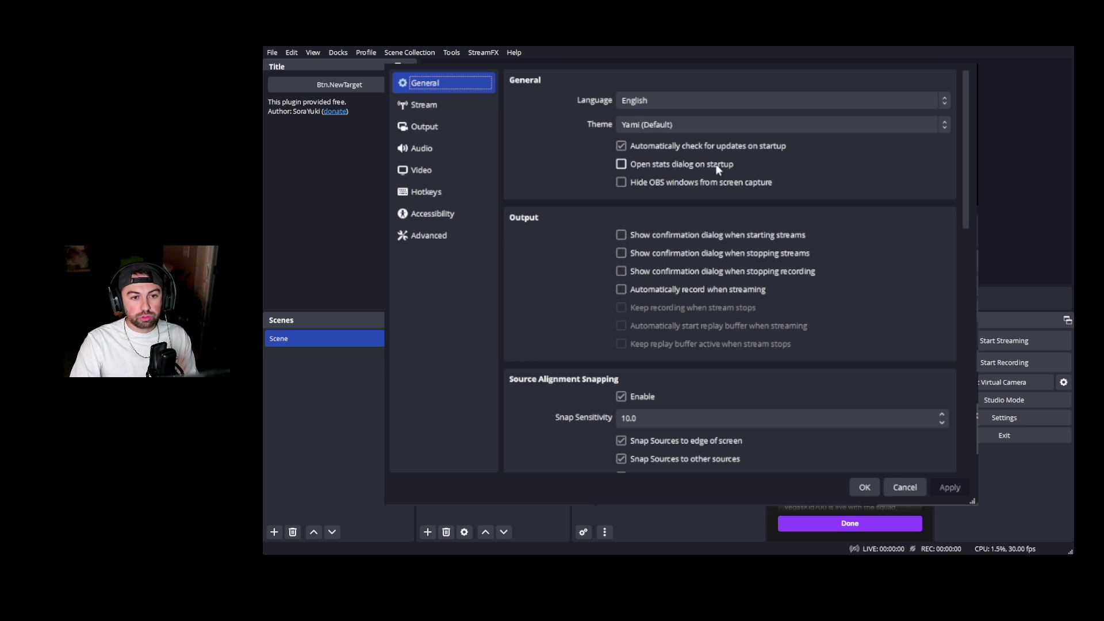
# Show the Stream settings page with Twitch and Auto (Recommended) server
pyautogui.click(452, 107)
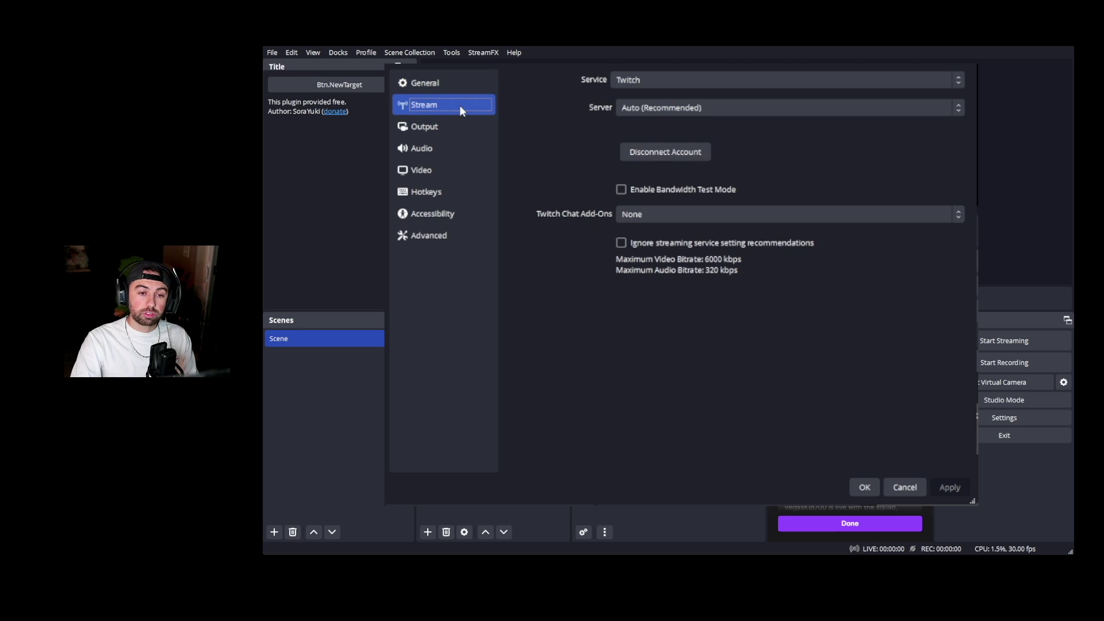
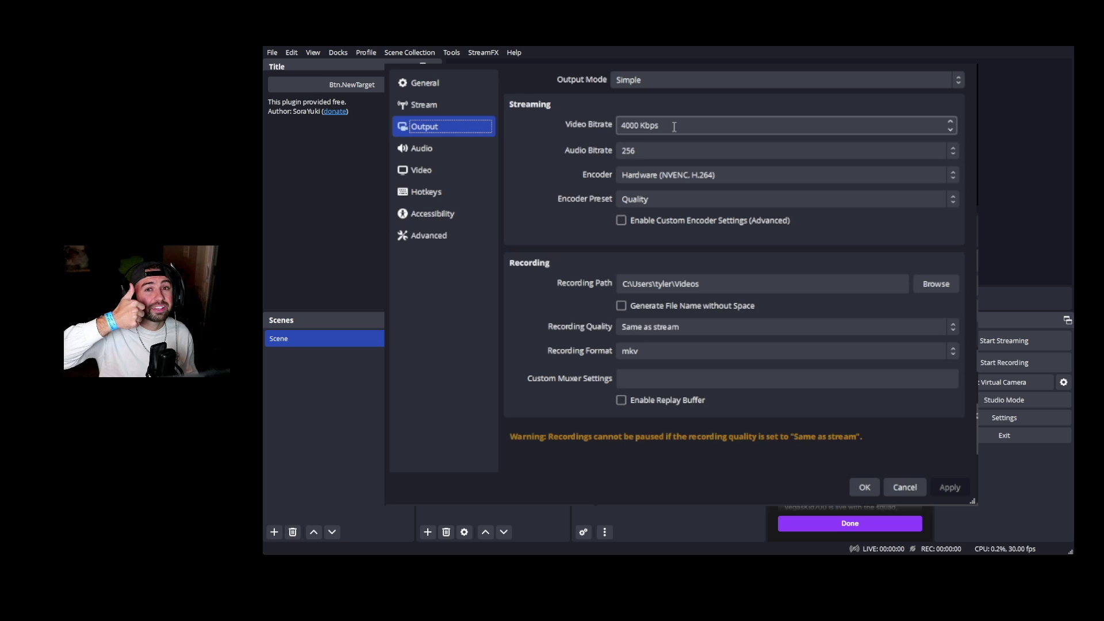
# Close Settings with Output at Simple mode, 4000 Kbps video, NVENC H.264, mkv recording
pyautogui.click(702, 126)
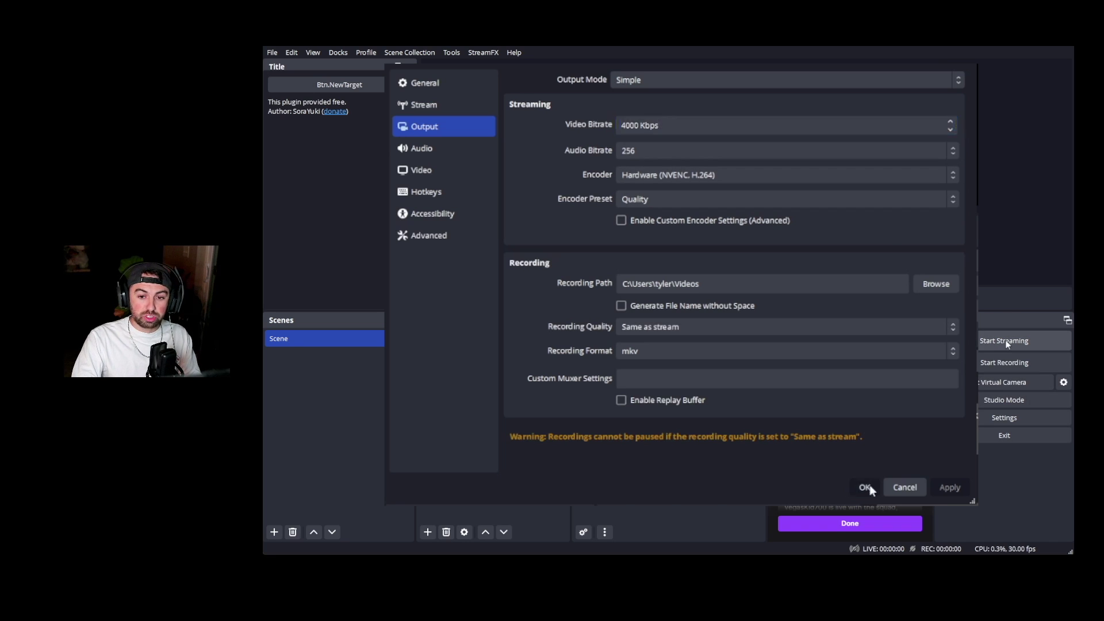
pyautogui.press('Return')
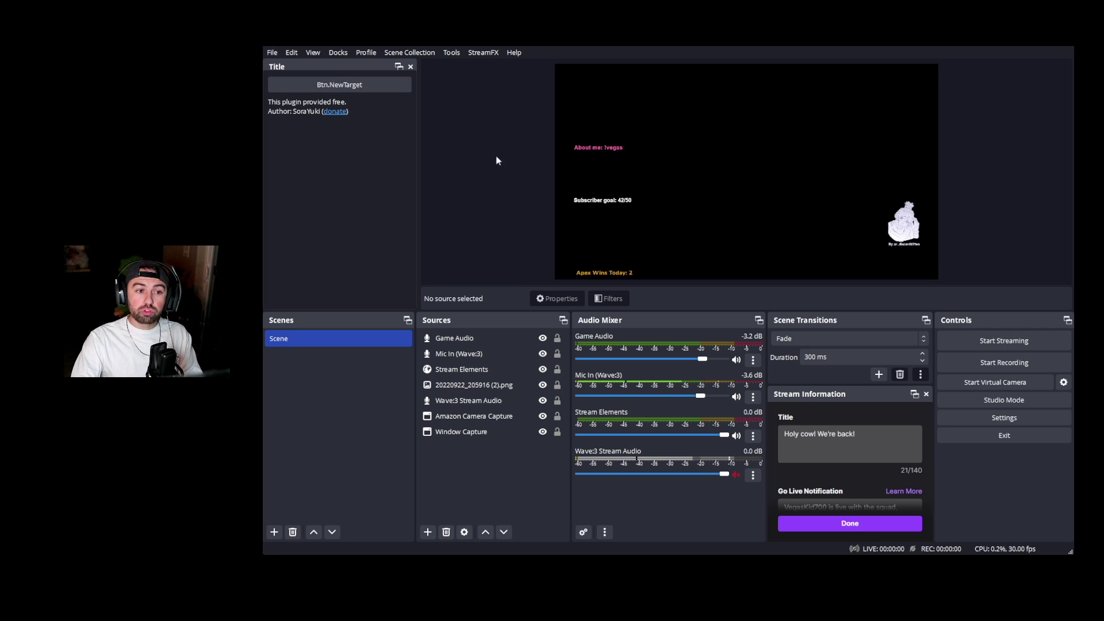
# Add a new streaming target and rename it from NewStreaming to 'Youtube'
pyautogui.click(338, 89)
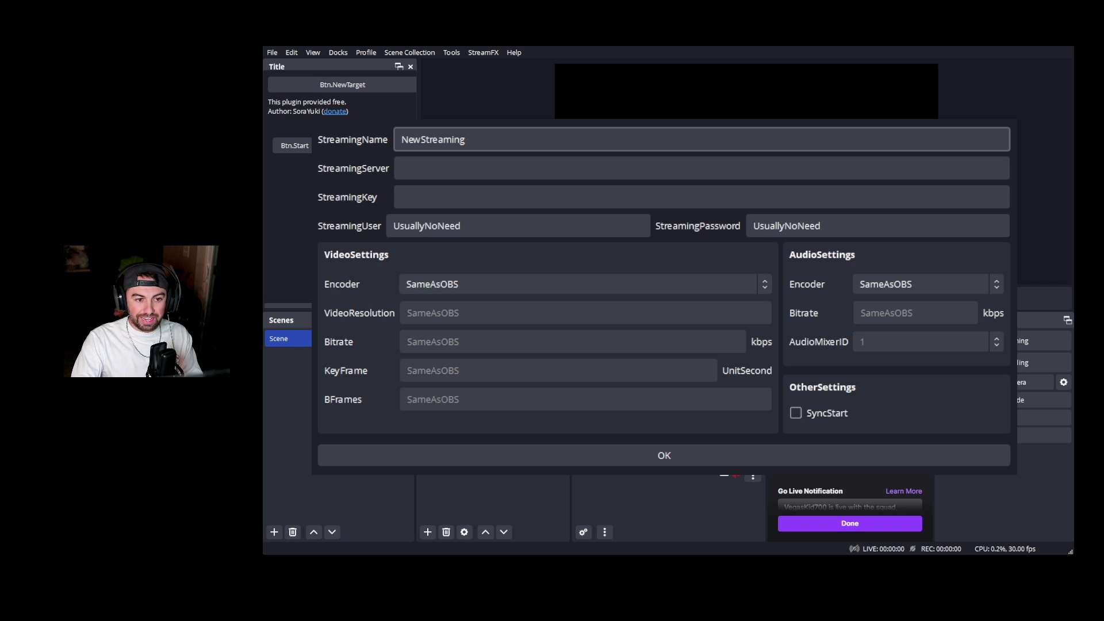
pyautogui.moveTo(469, 139); pyautogui.dragTo(388, 136)
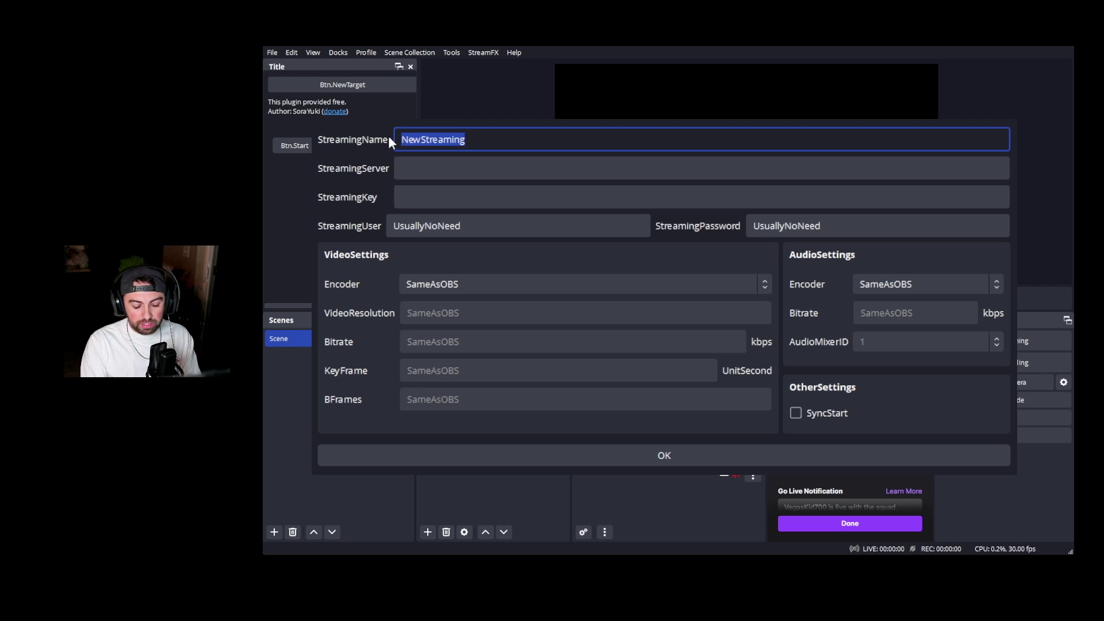
pyautogui.click(508, 138)
pyautogui.moveTo(509, 138); pyautogui.dragTo(393, 138)
pyautogui.write('Youtube')
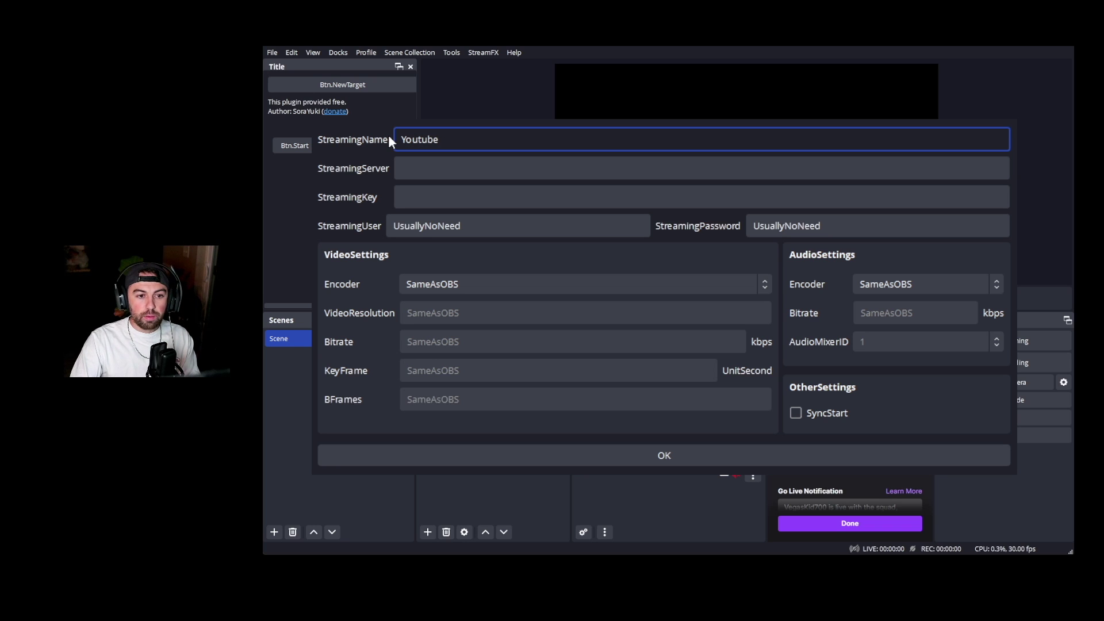
pyautogui.click(431, 172)
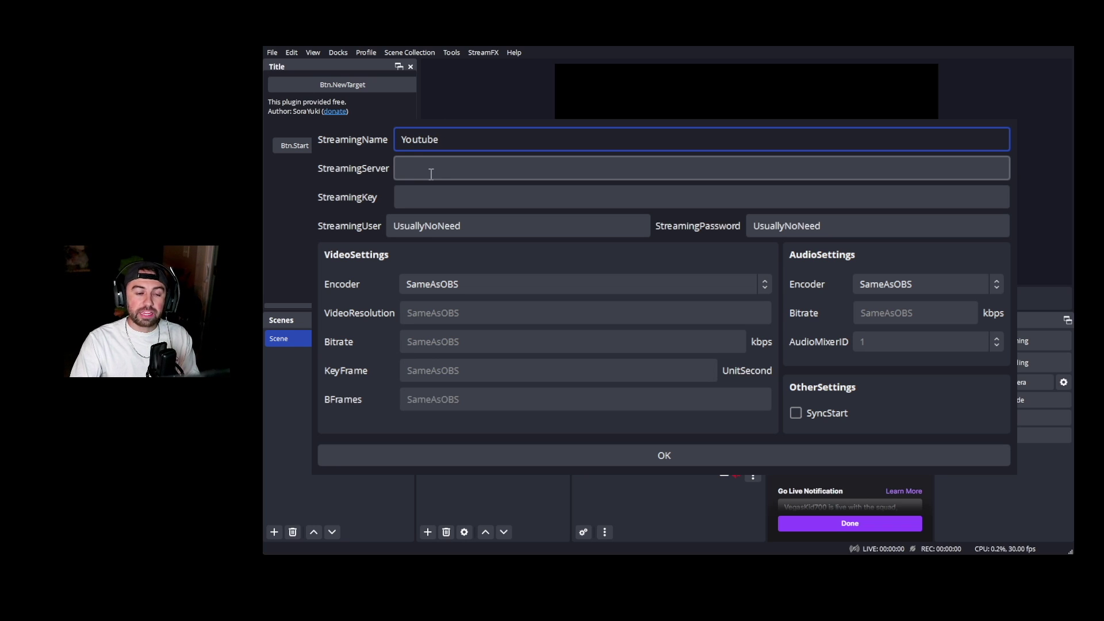
pyautogui.click(431, 172)
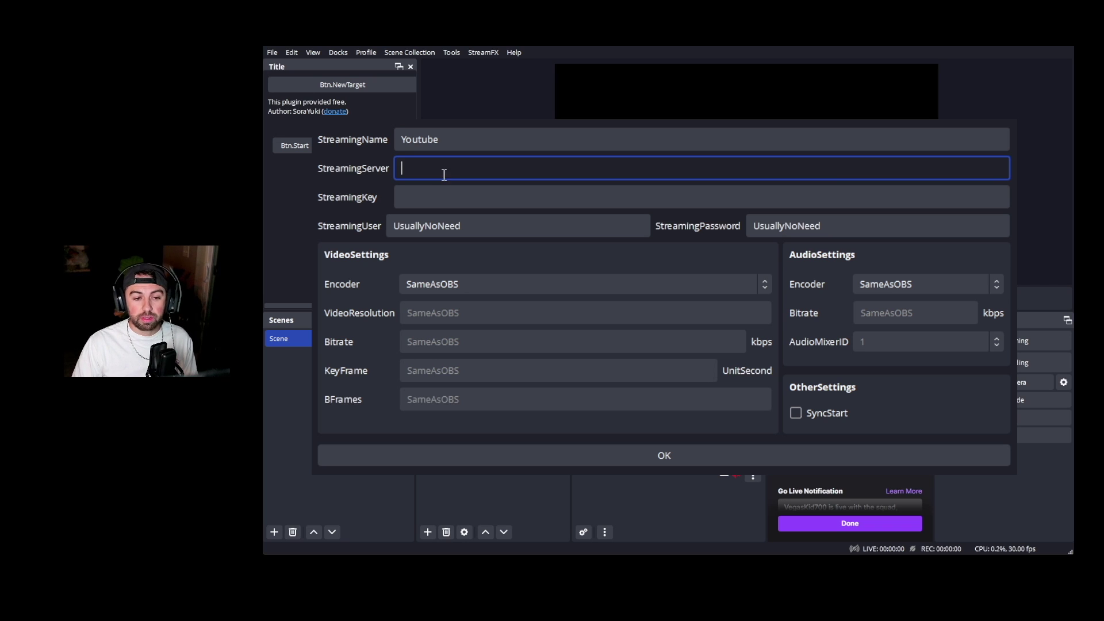
# Set the Youtube target's server to youtube.com and enter its stream key
pyautogui.click(442, 197)
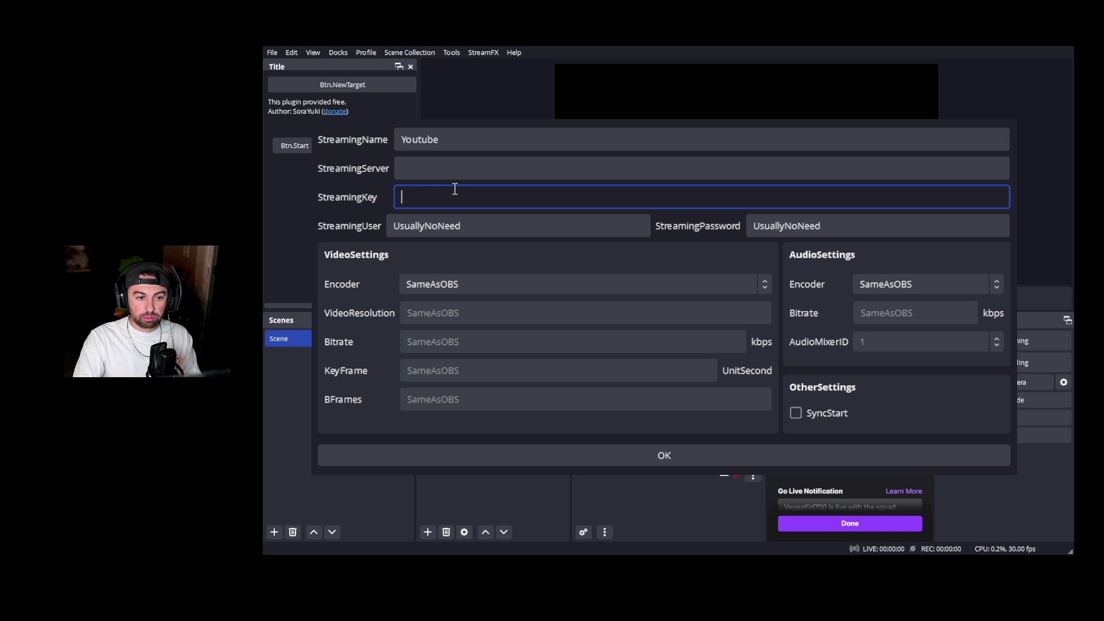
pyautogui.click(460, 170)
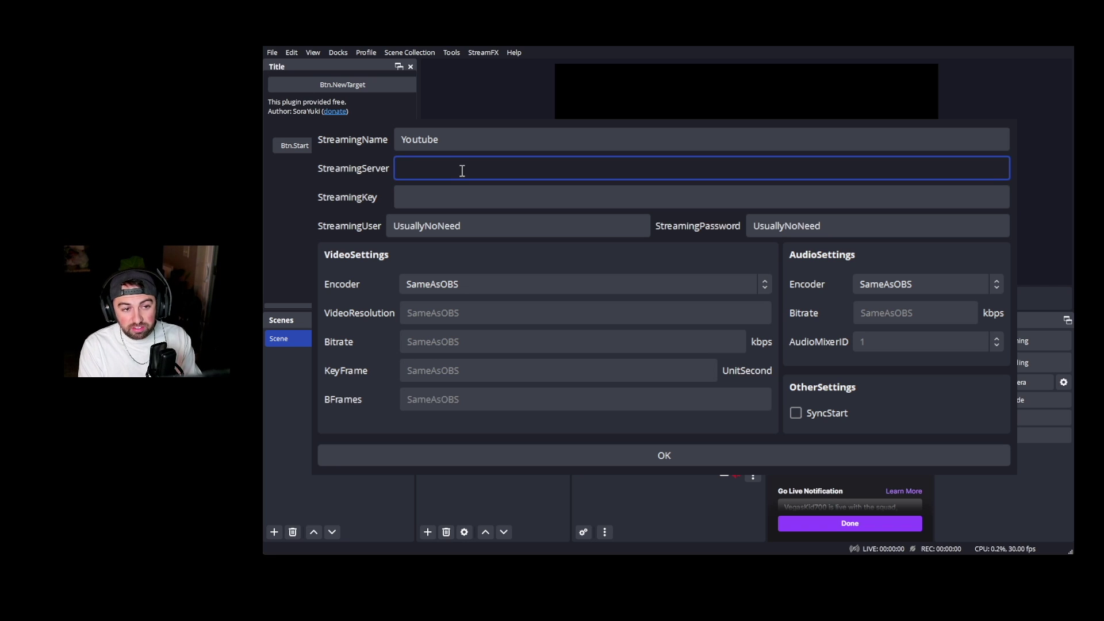
pyautogui.write('y')
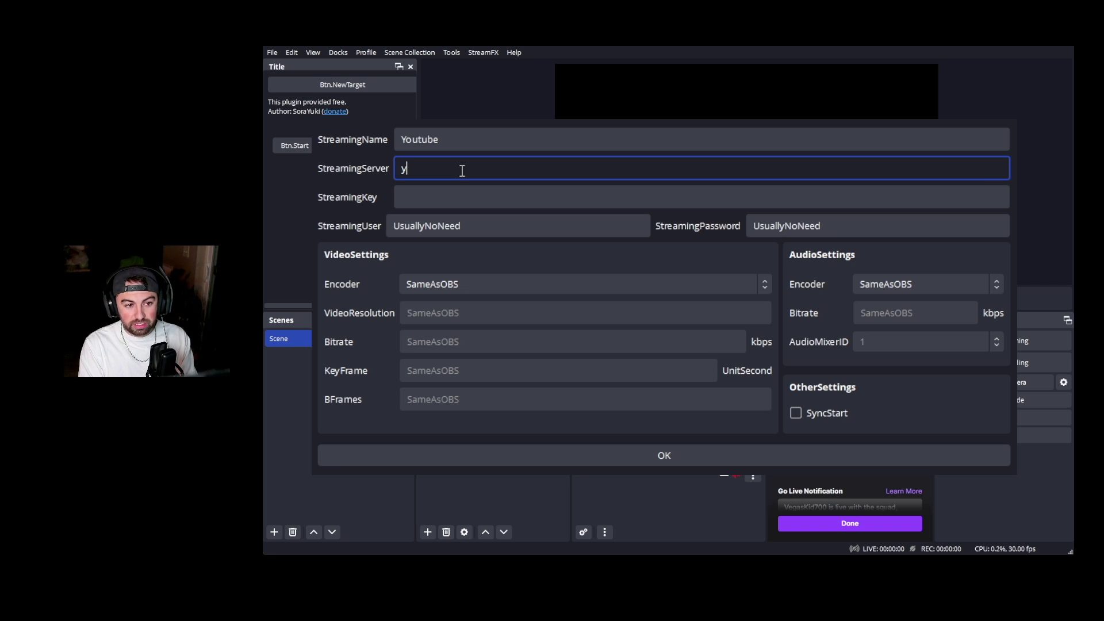
pyautogui.write('outube.com')
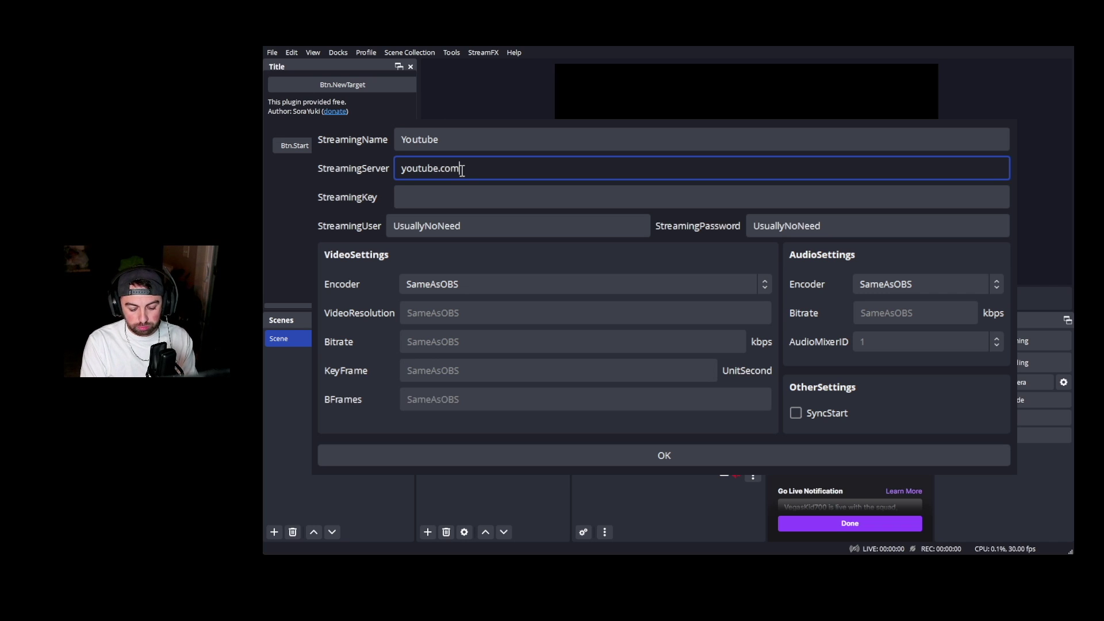
pyautogui.click(454, 200)
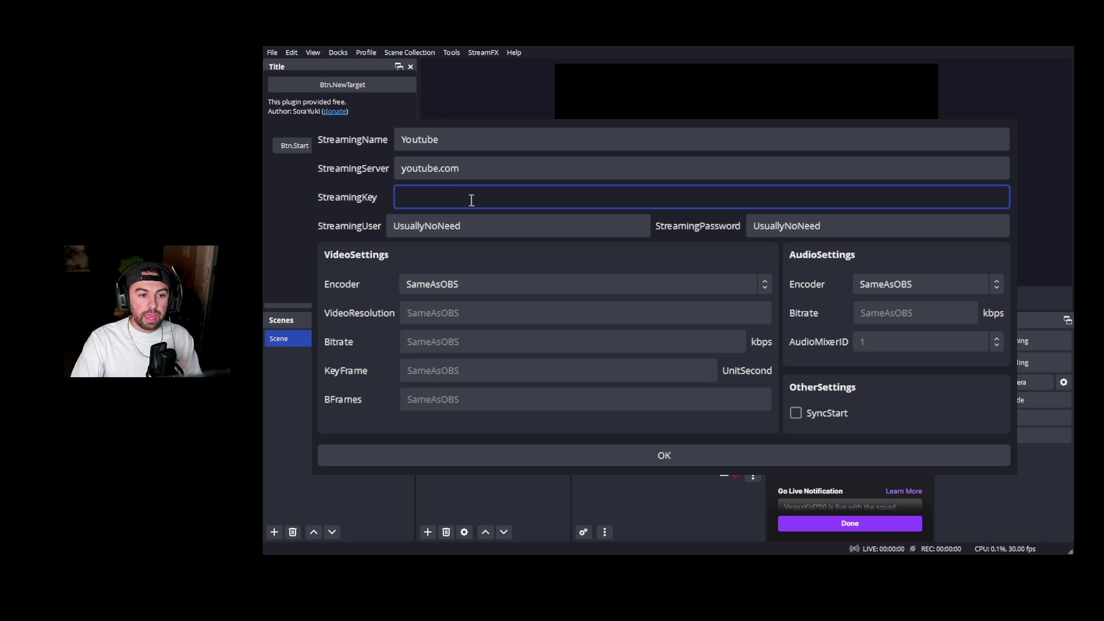
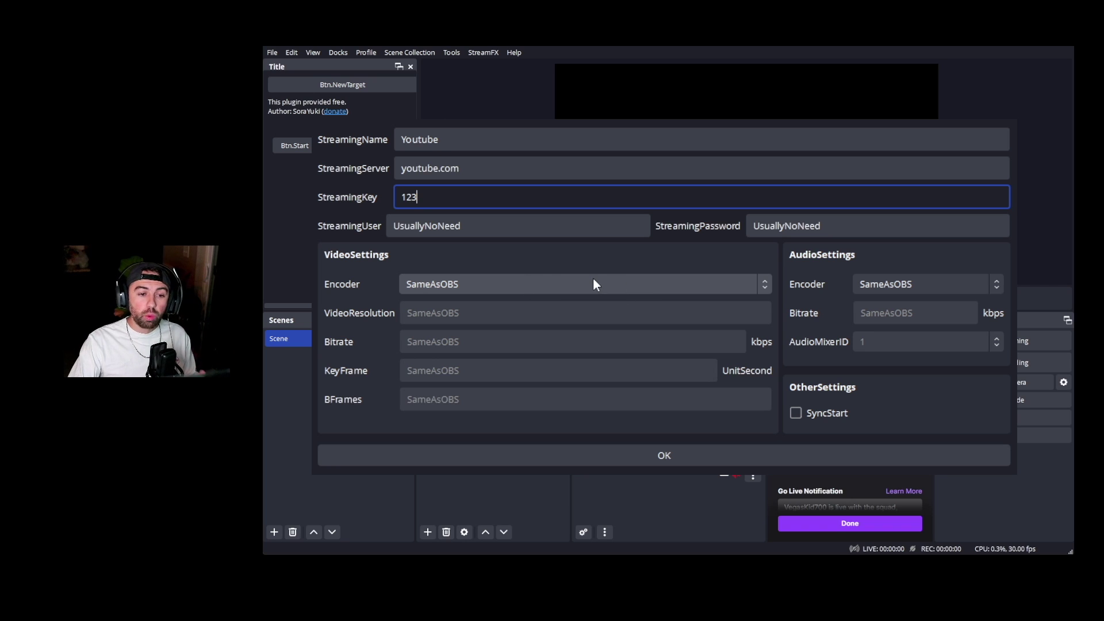
pyautogui.click(534, 284)
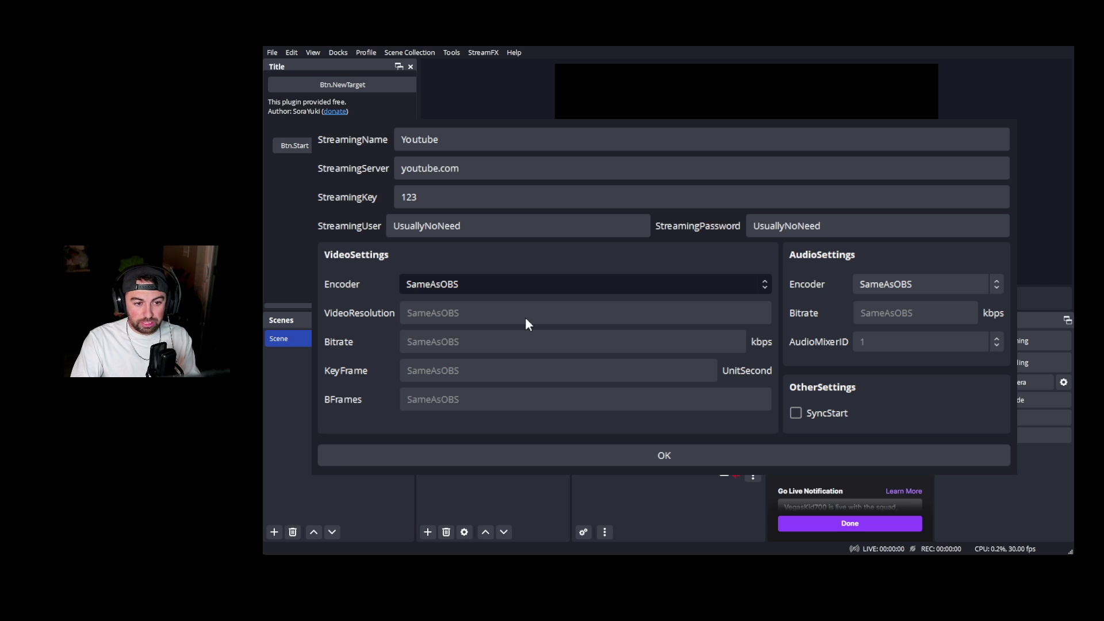
# Change the Youtube target's NVENC H.264 video bitrate from 2000 to 3000 kbps
pyautogui.scroll(-1, 571, 285)
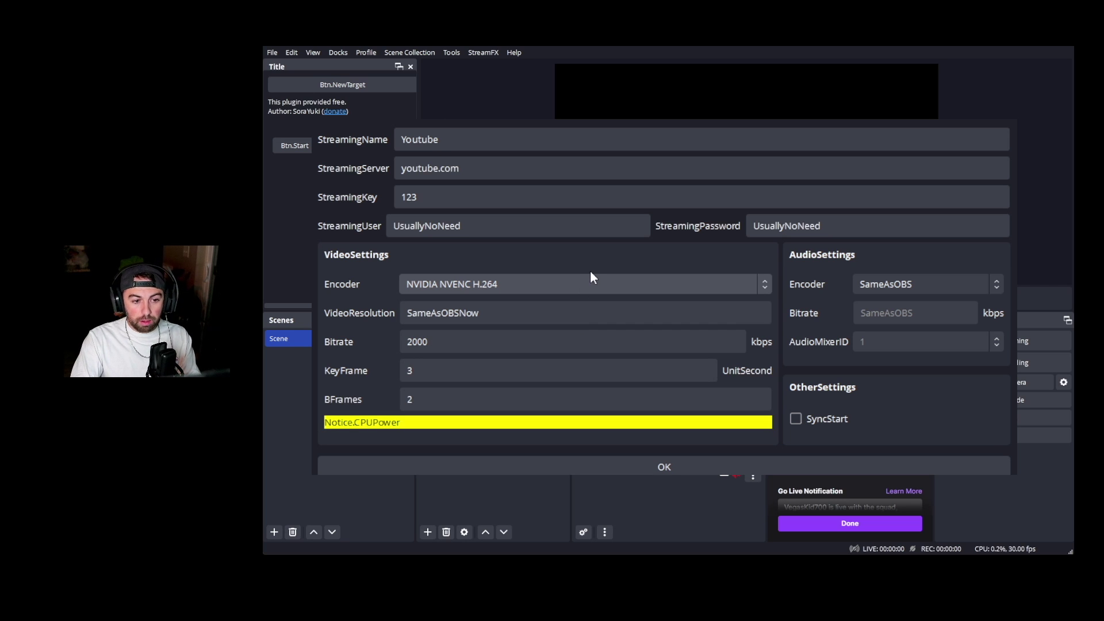
pyautogui.click(506, 314)
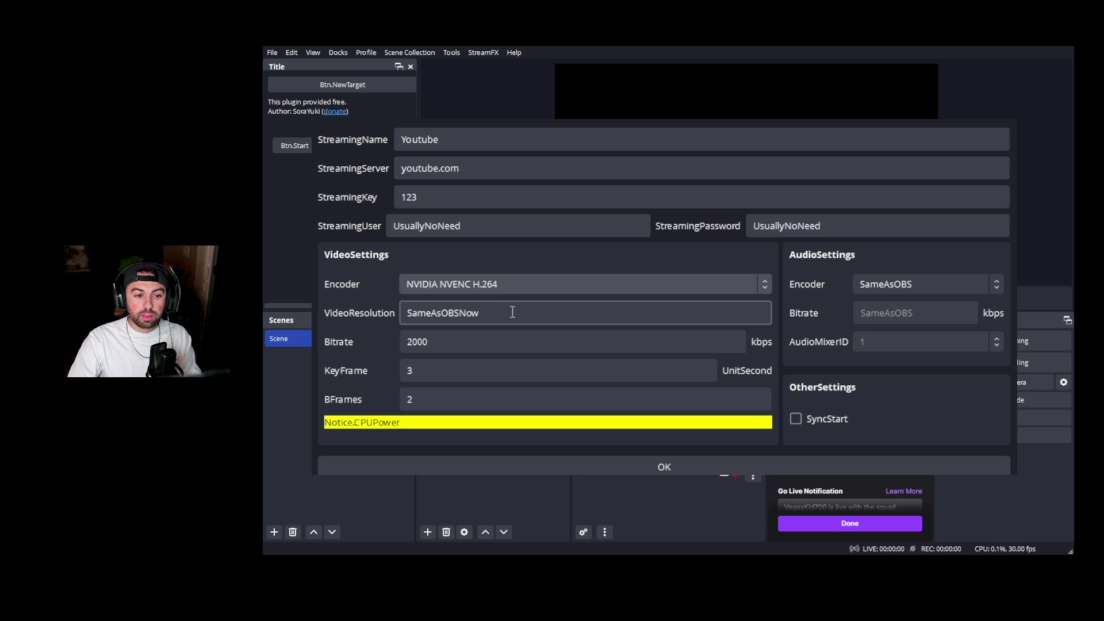
pyautogui.doubleClick(455, 339)
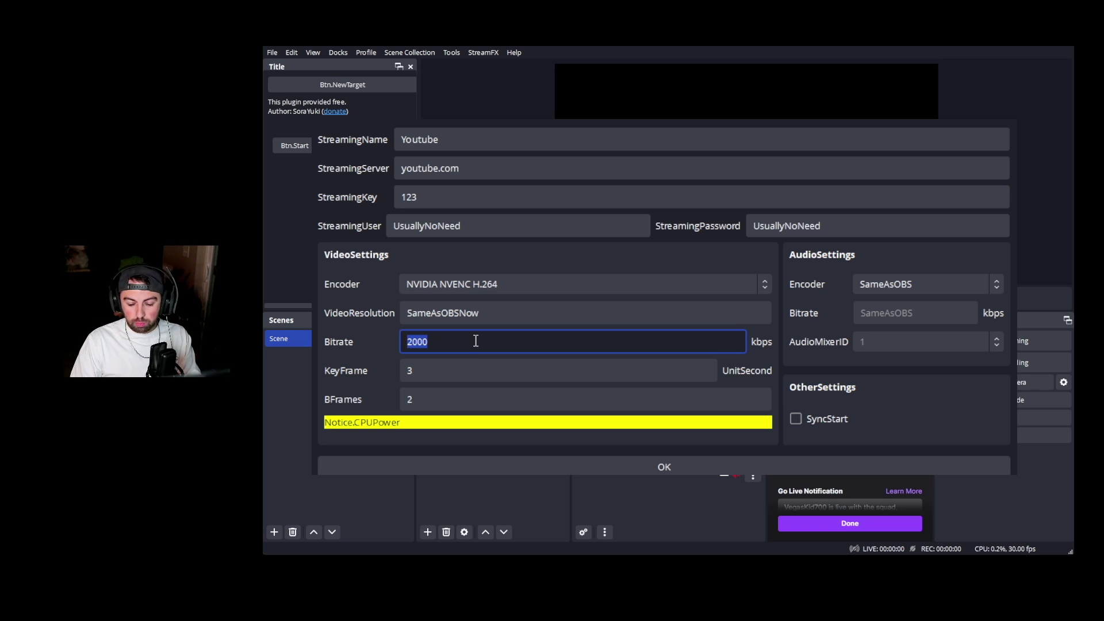
pyautogui.write('3000')
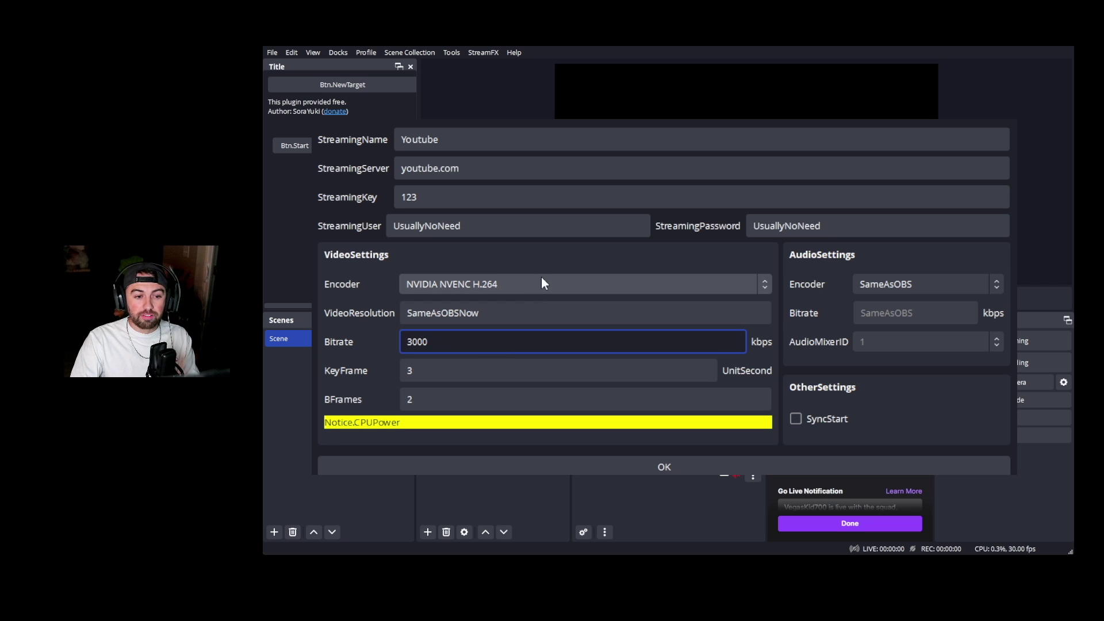
pyautogui.scroll(1, 538, 281)
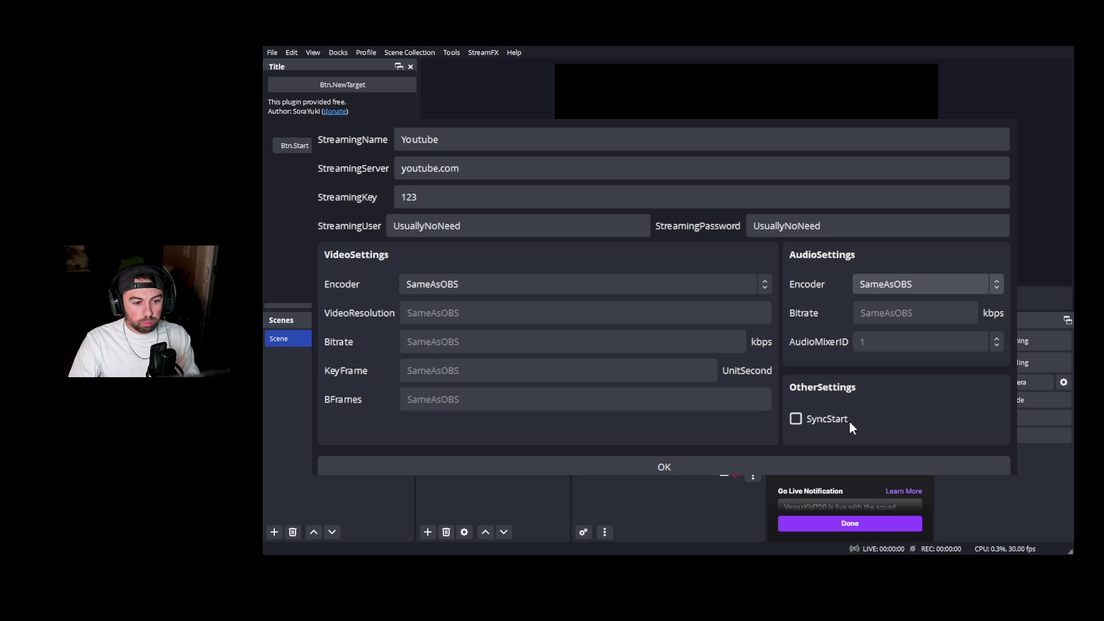
# Enable SyncStart, save the YouTube target, and add a second streaming target
pyautogui.click(819, 421)
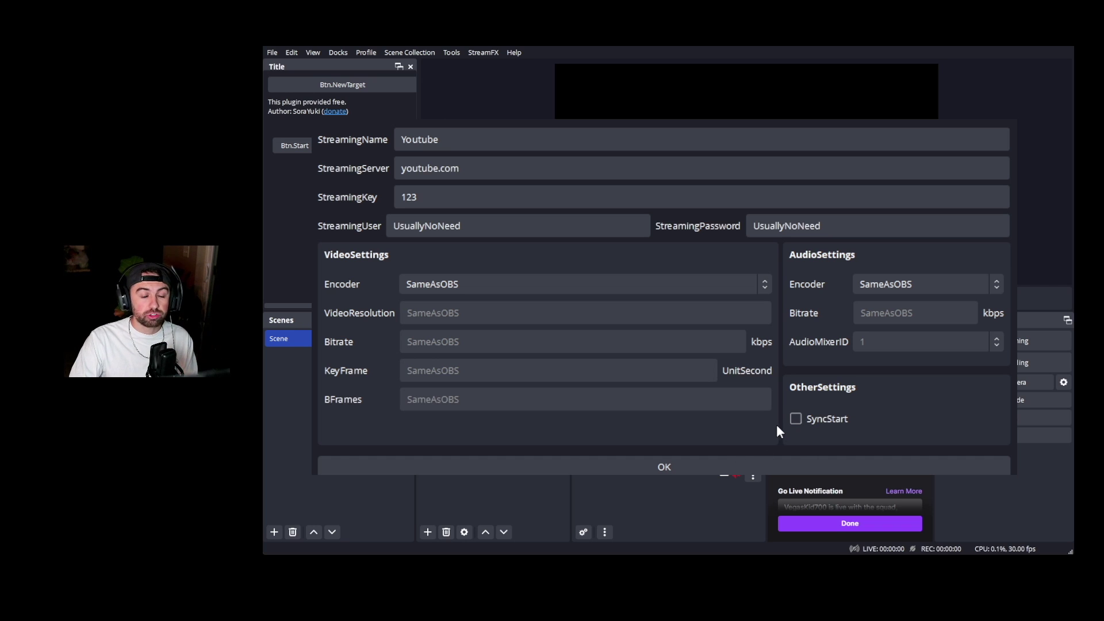
pyautogui.click(765, 467)
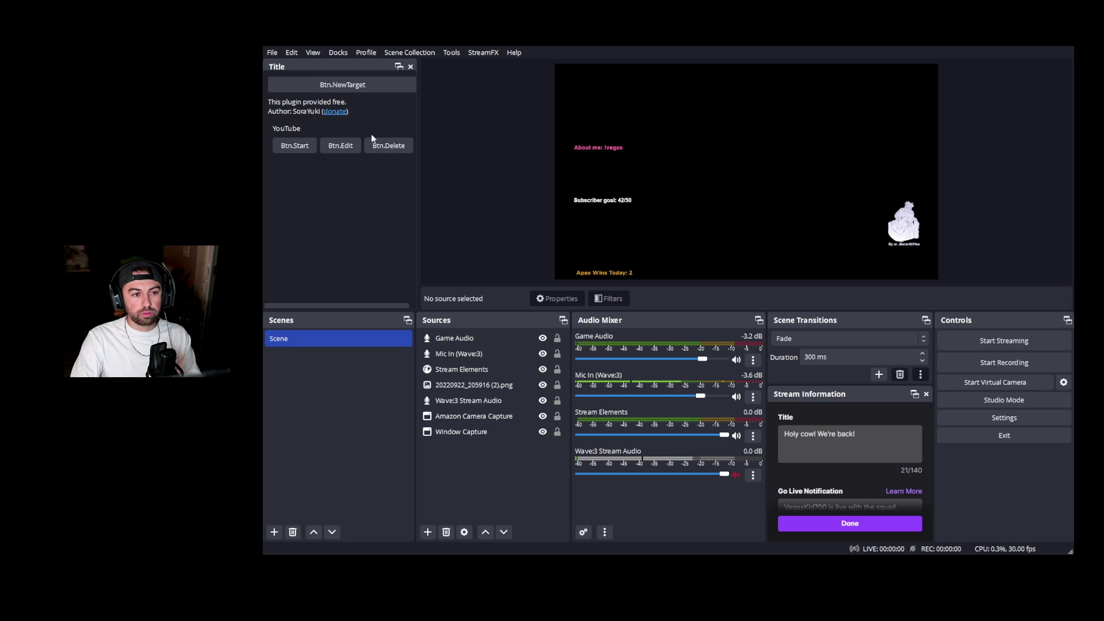
pyautogui.click(350, 82)
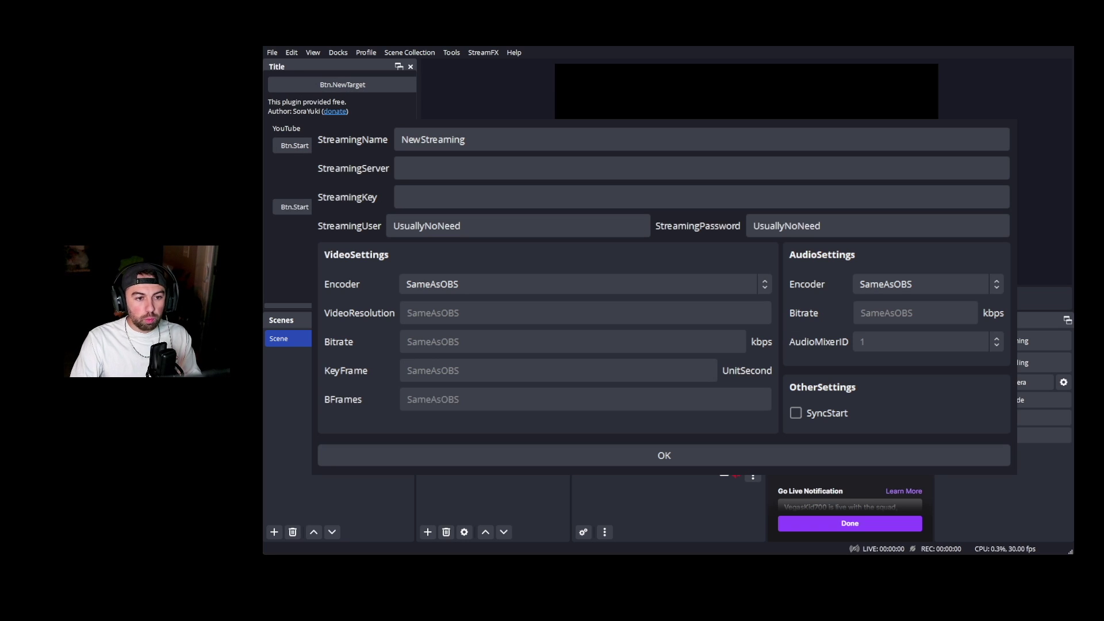
# Rename the new streaming target from NewStreaming to 'TikTok'
pyautogui.doubleClick(584, 139)
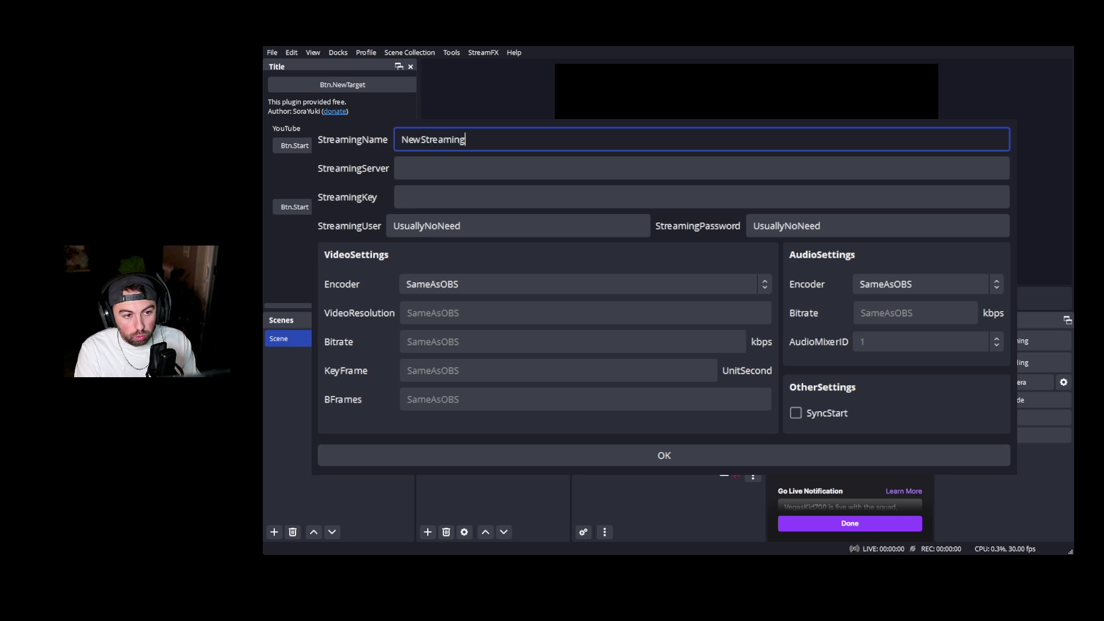
pyautogui.write('TikTok')
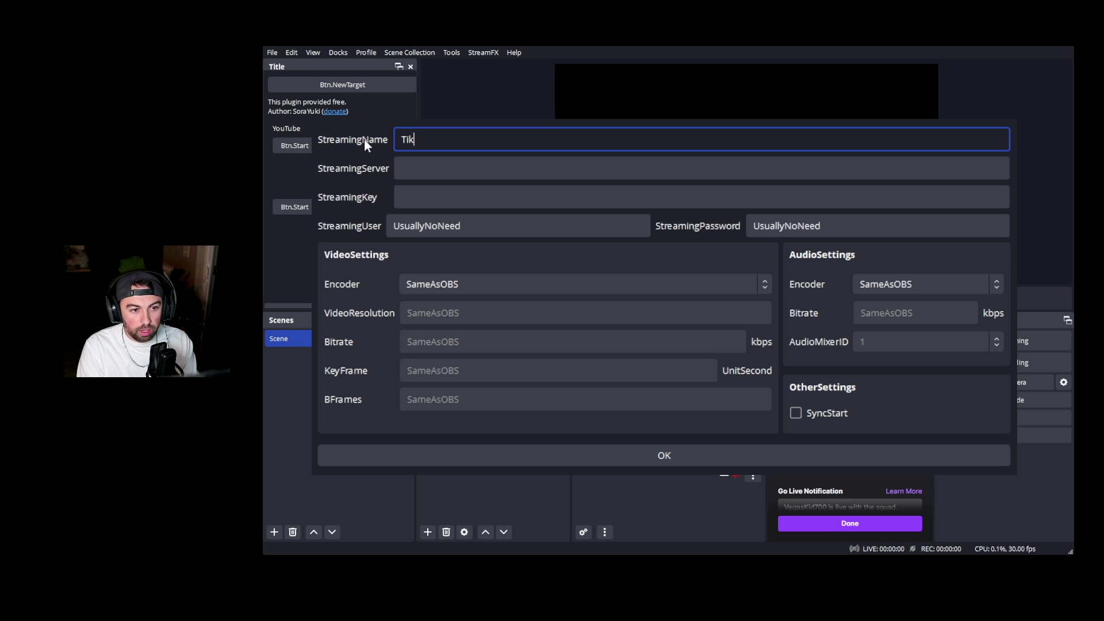
pyautogui.click(466, 169)
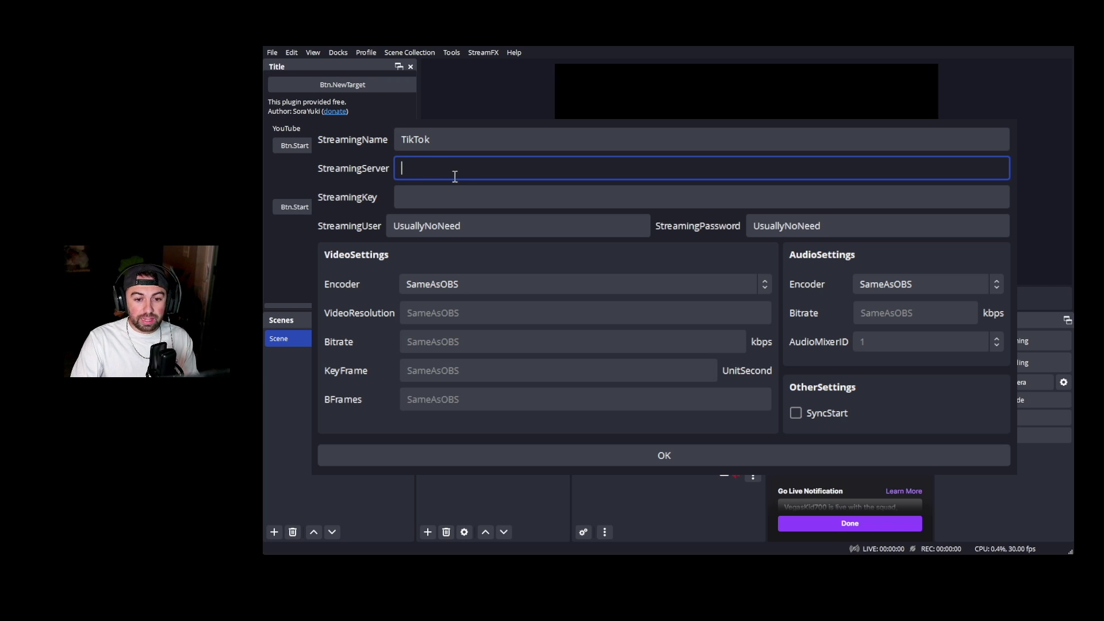
pyautogui.click(445, 199)
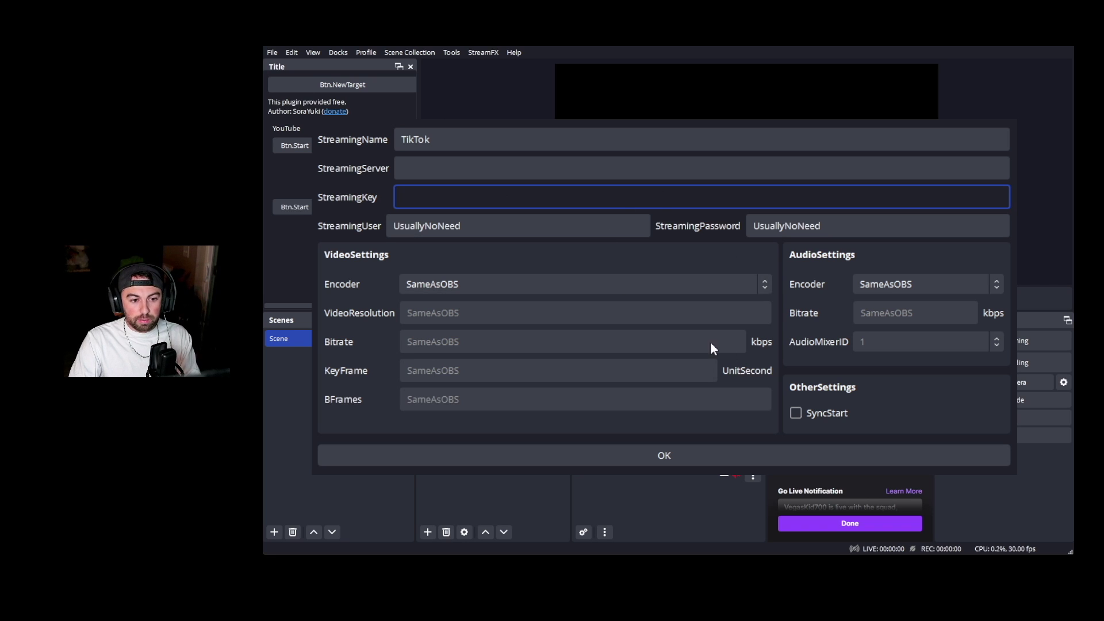
# Keep the TikTok encoder at SameAsOBS and SyncStart off, then save the target
pyautogui.click(633, 288)
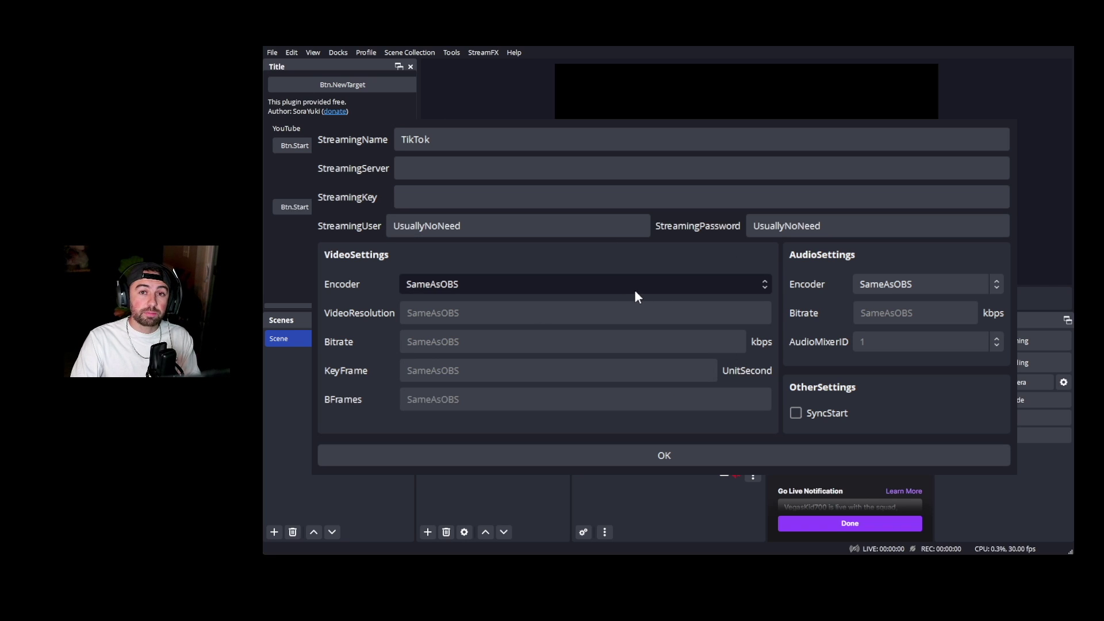
pyautogui.press('Down')
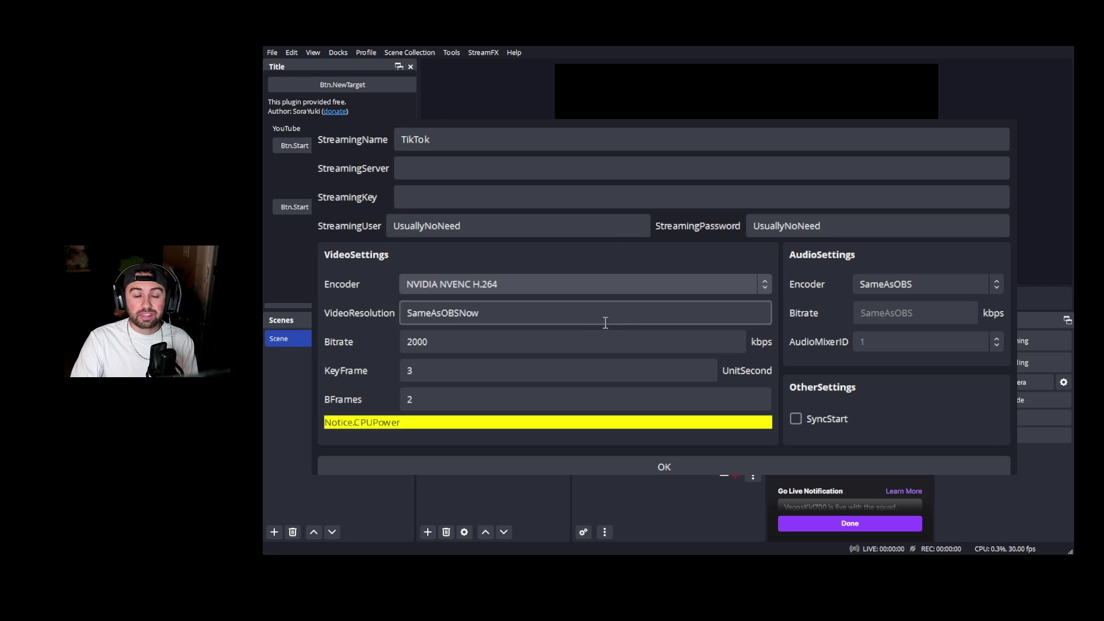
pyautogui.moveTo(460, 341); pyautogui.dragTo(398, 337)
pyautogui.click(480, 283)
pyautogui.press('Up')
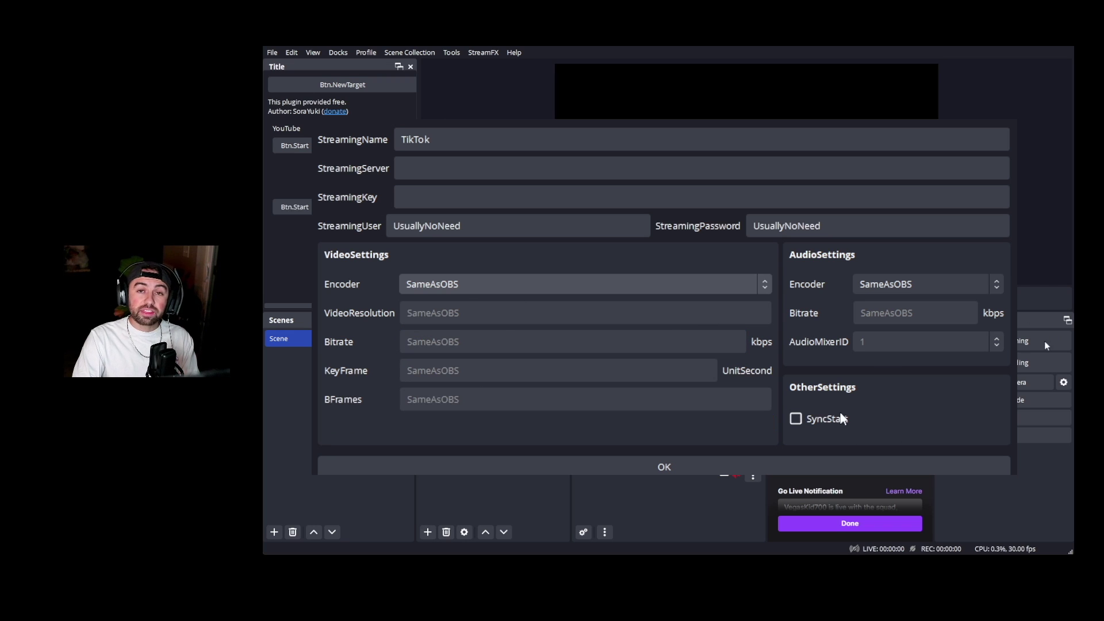
pyautogui.click(835, 418)
pyautogui.click(835, 424)
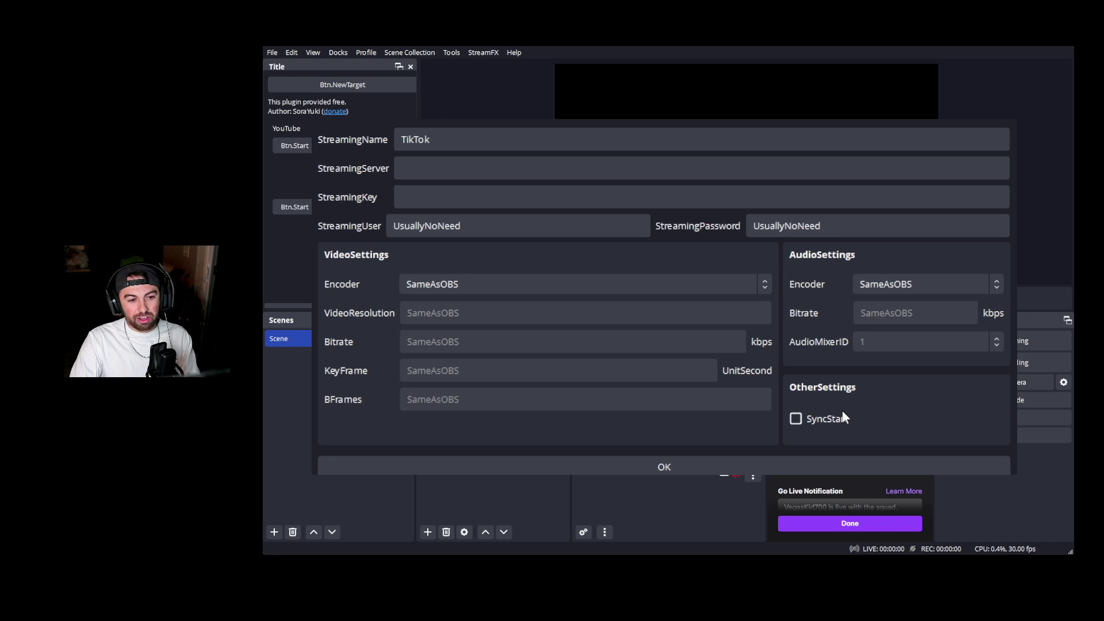
pyautogui.click(796, 466)
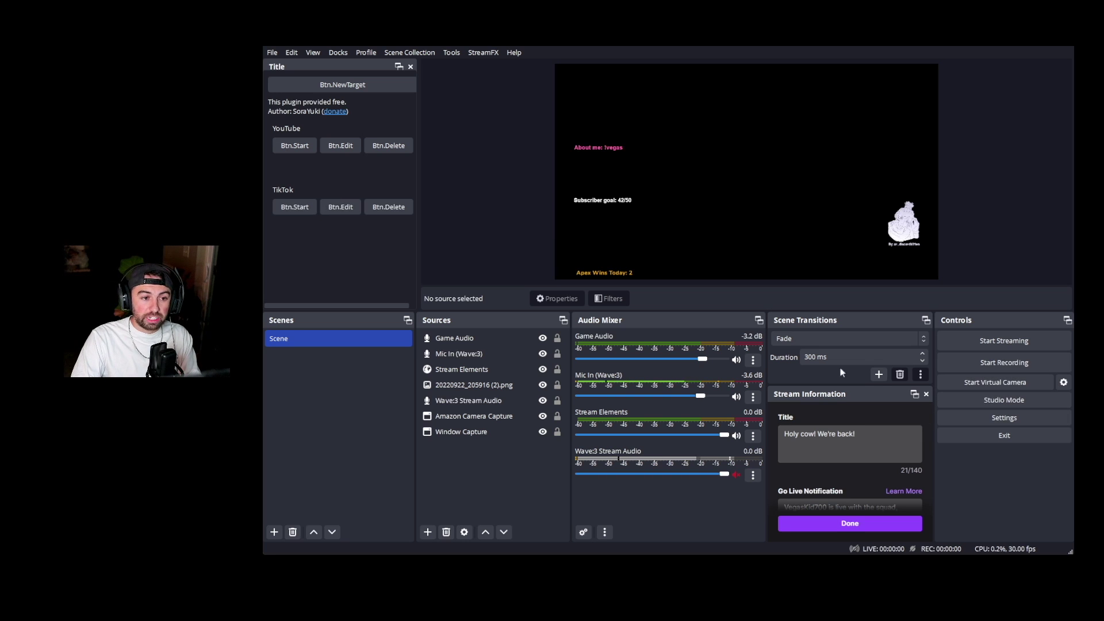
# Start the YouTube target, dismiss the encoder error, start the main stream, then restart YouTube
pyautogui.click(299, 147)
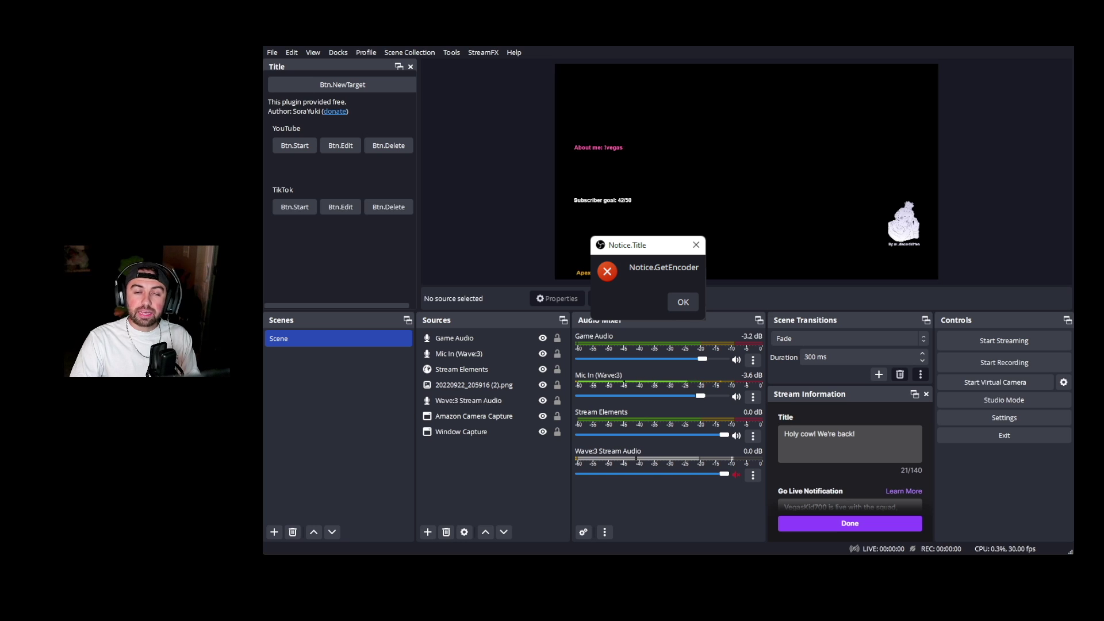
pyautogui.press('Return')
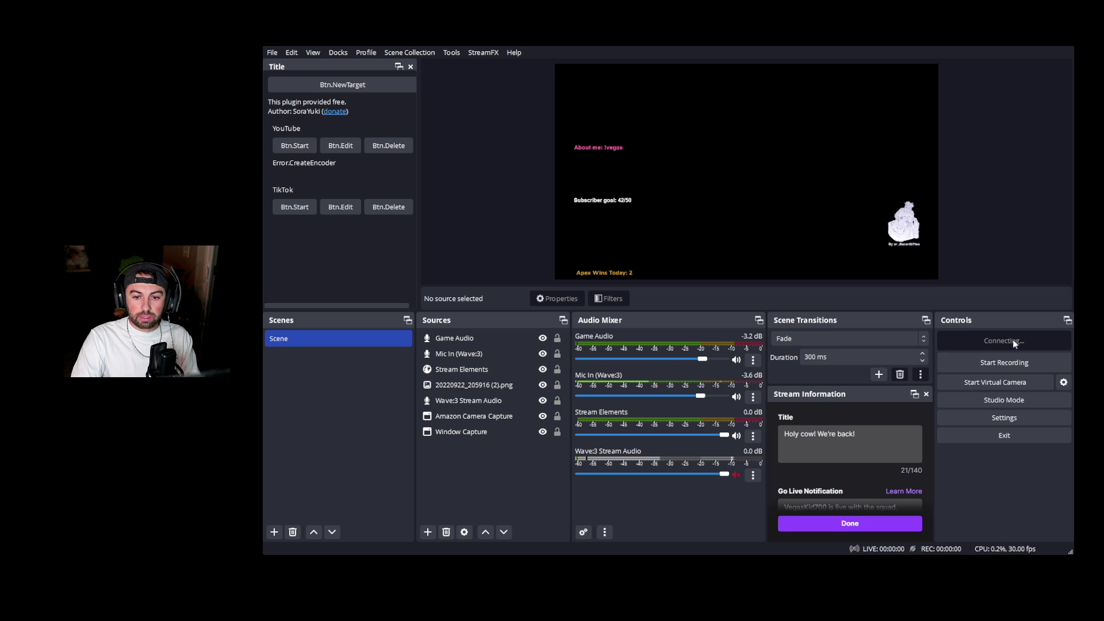
pyautogui.click(1014, 339)
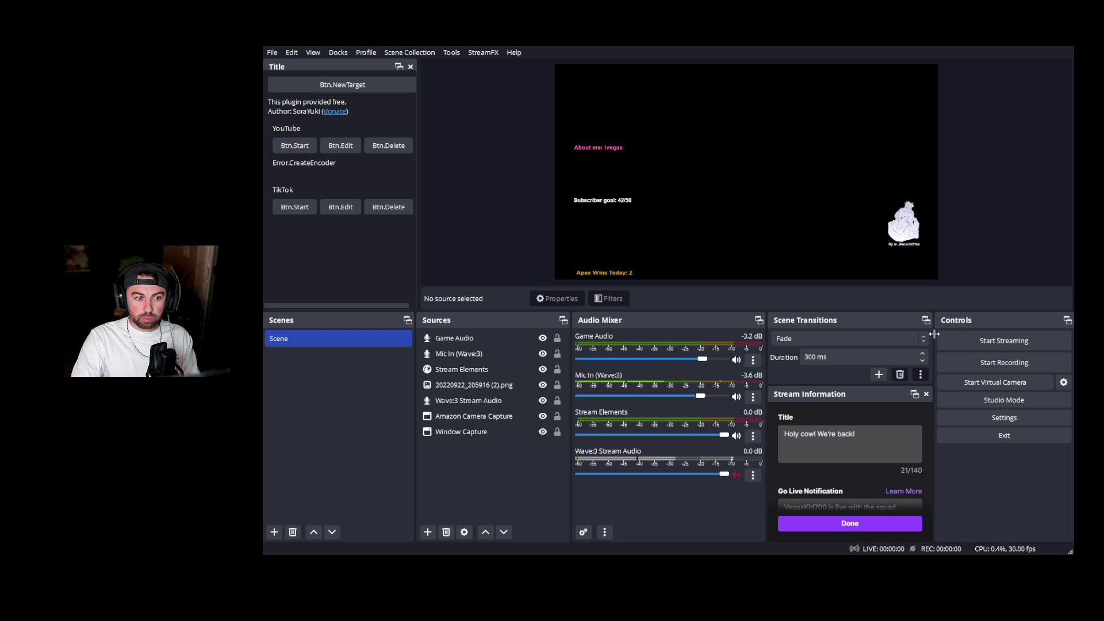
pyautogui.click(306, 144)
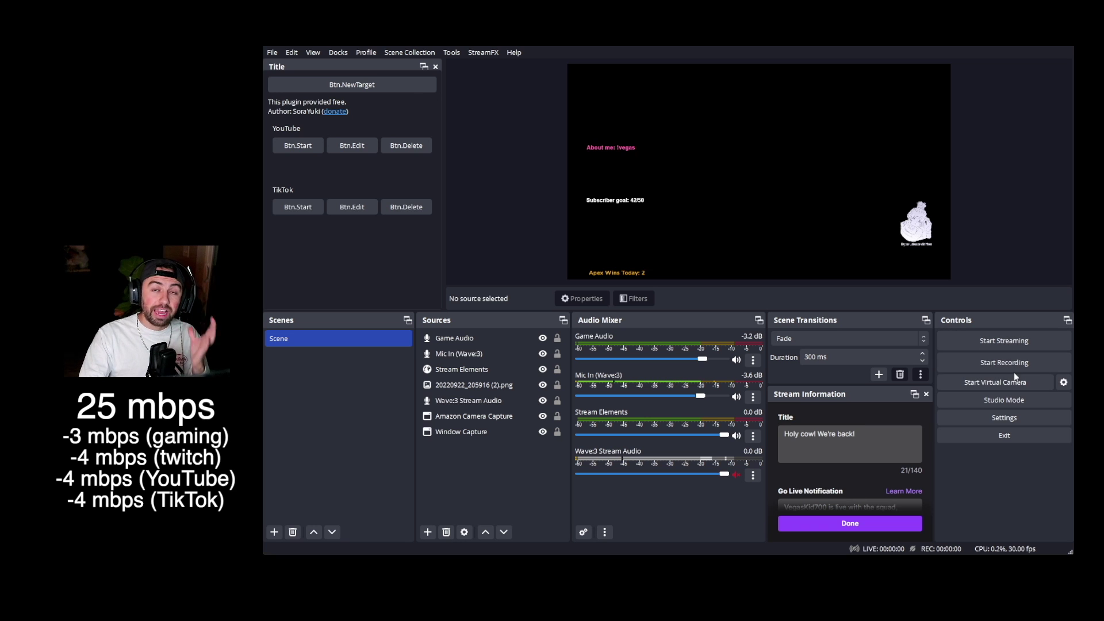
pyautogui.click(1014, 418)
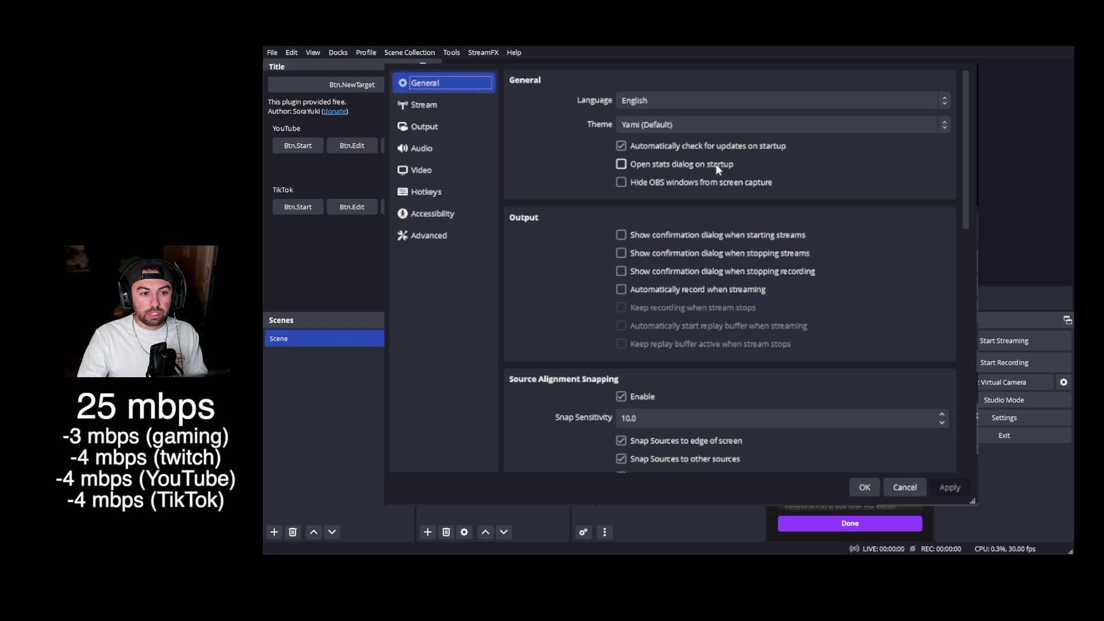
pyautogui.click(453, 109)
pyautogui.click(450, 126)
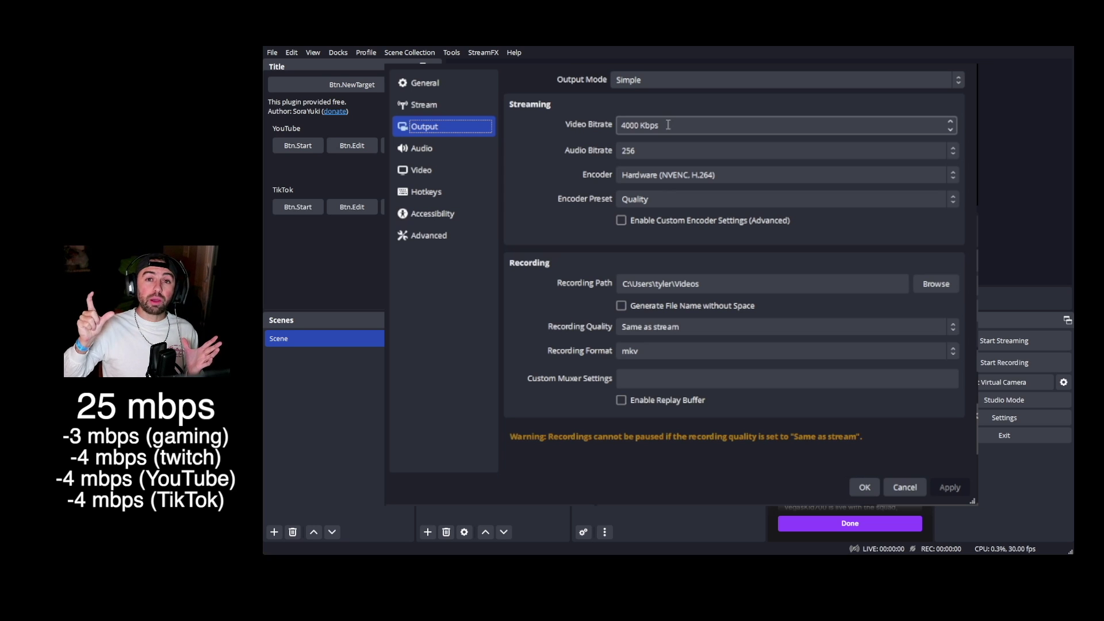
pyautogui.press('Return')
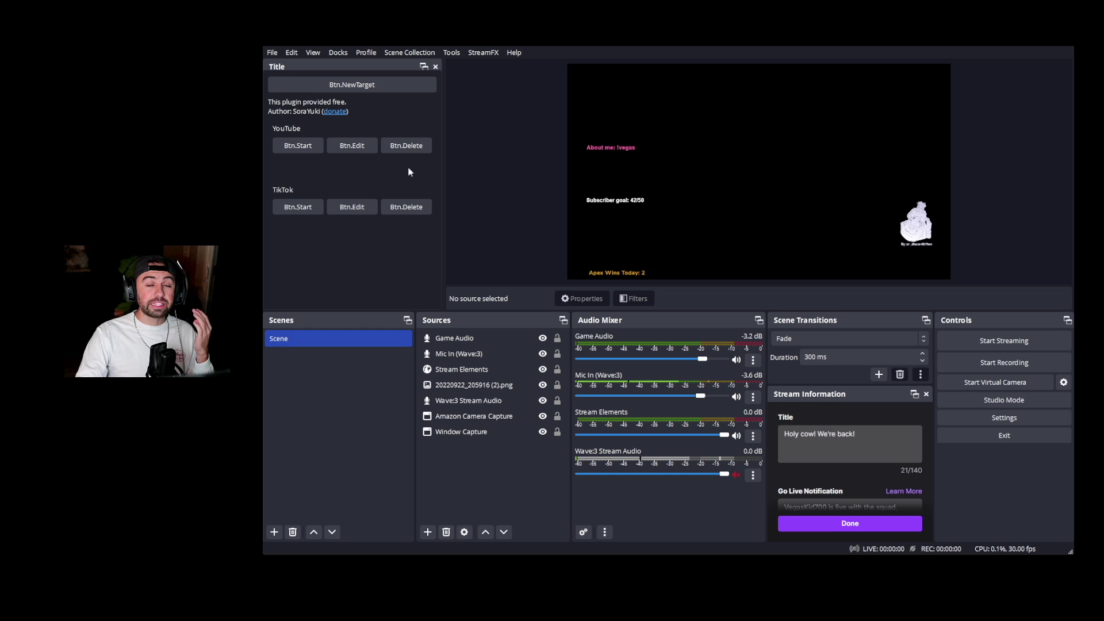
pyautogui.click(1030, 419)
pyautogui.press('Down')
pyautogui.press('Down')
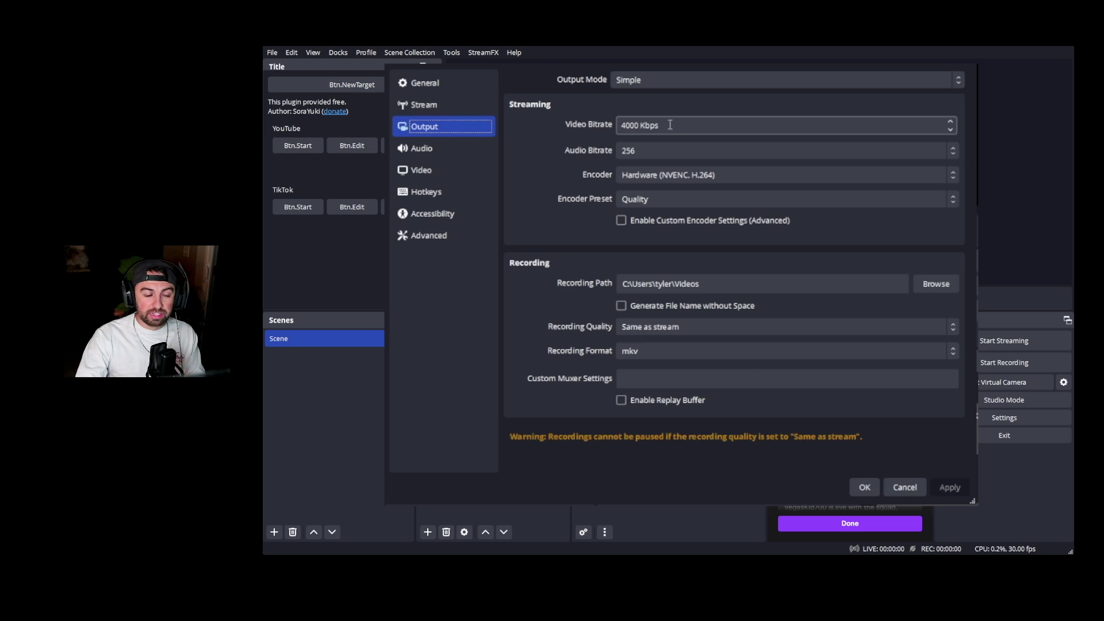
pyautogui.press('Return')
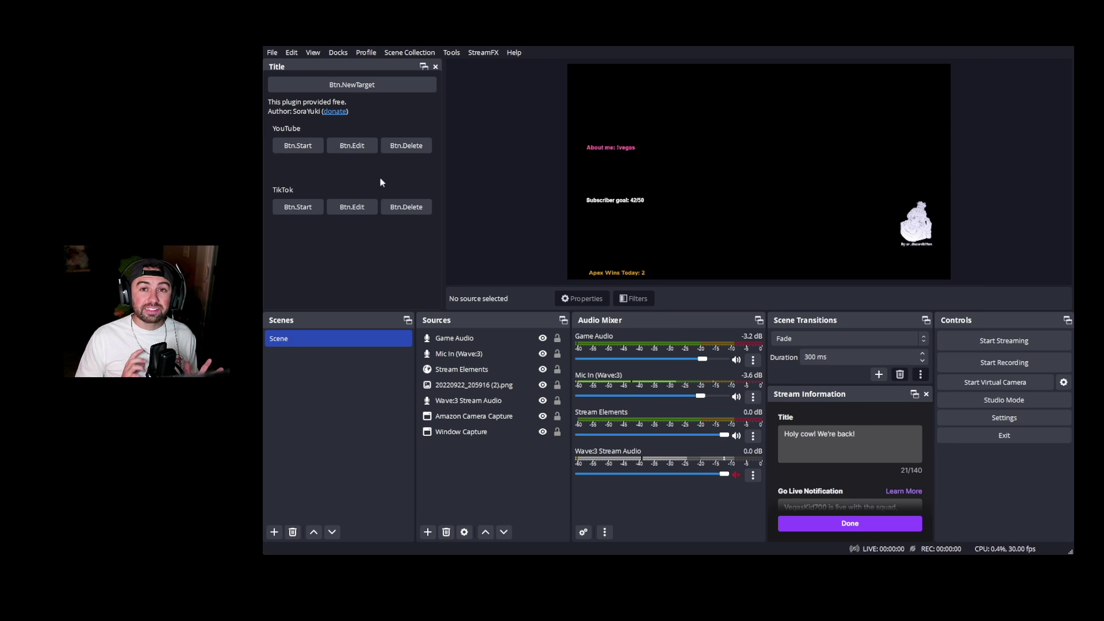